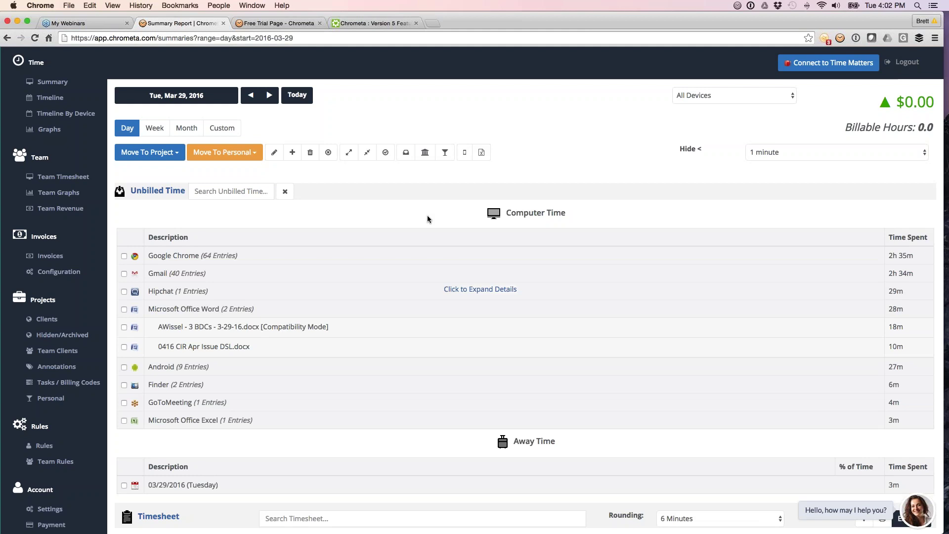
Look over the free trial download page
{"action": "scroll", "coordinate": [427, 217], "scroll_direction": "down", "scroll_amount": 2}
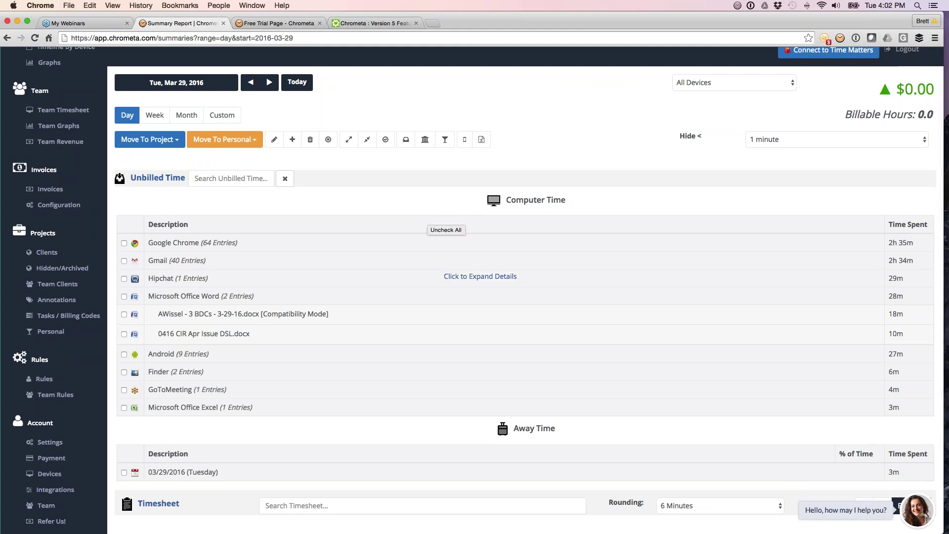
{"action": "left_click", "coordinate": [278, 23]}
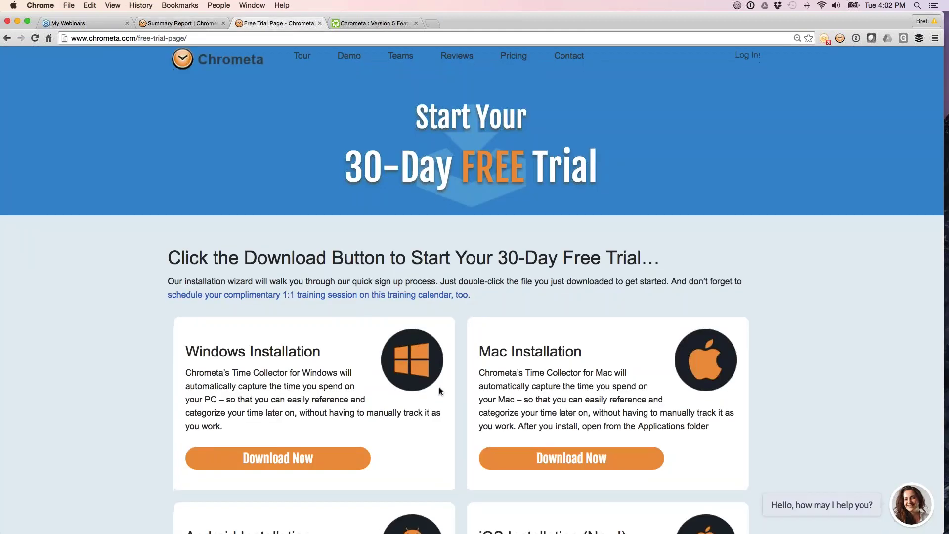
{"action": "scroll", "coordinate": [439, 387], "scroll_direction": "down", "scroll_amount": 5}
{"action": "scroll", "coordinate": [440, 391], "scroll_direction": "down", "scroll_amount": 3}
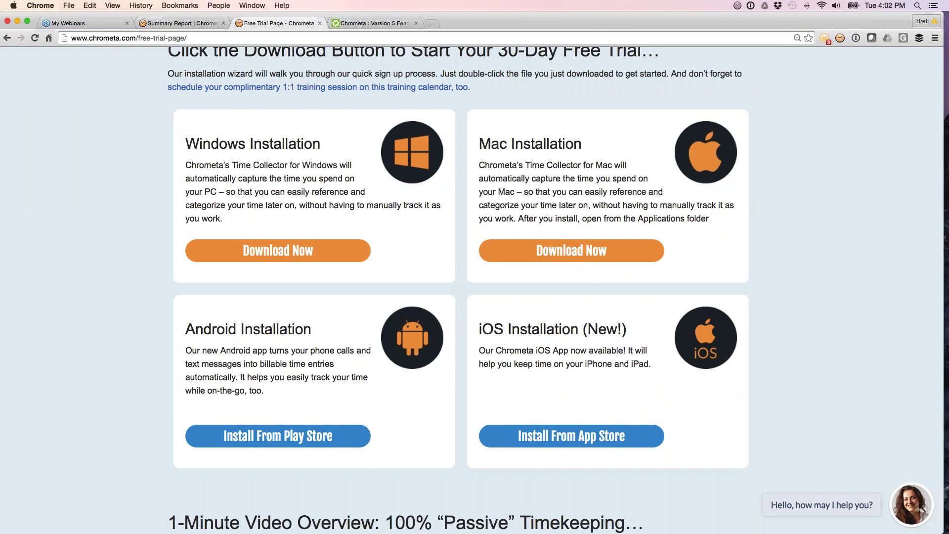
{"action": "left_click", "coordinate": [173, 23]}
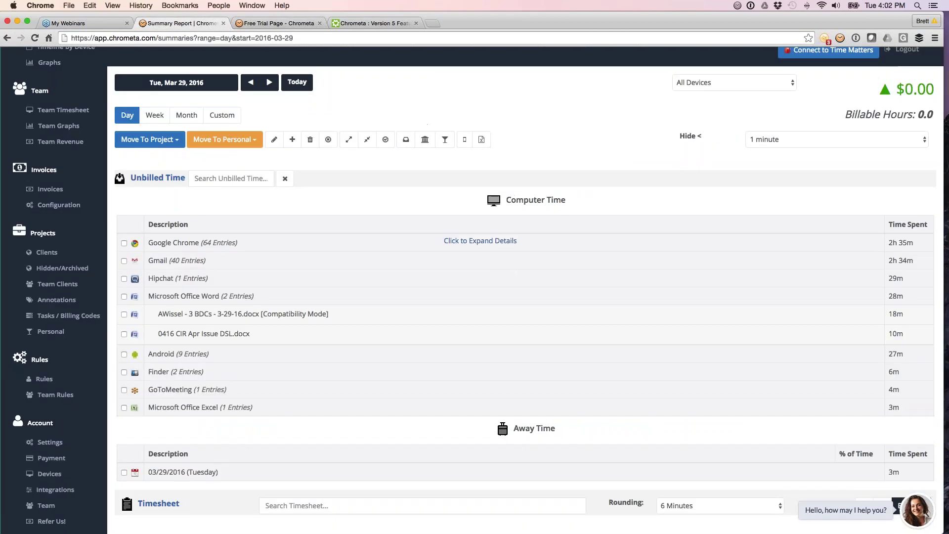
{"action": "scroll", "coordinate": [416, 215], "scroll_direction": "down", "scroll_amount": 2}
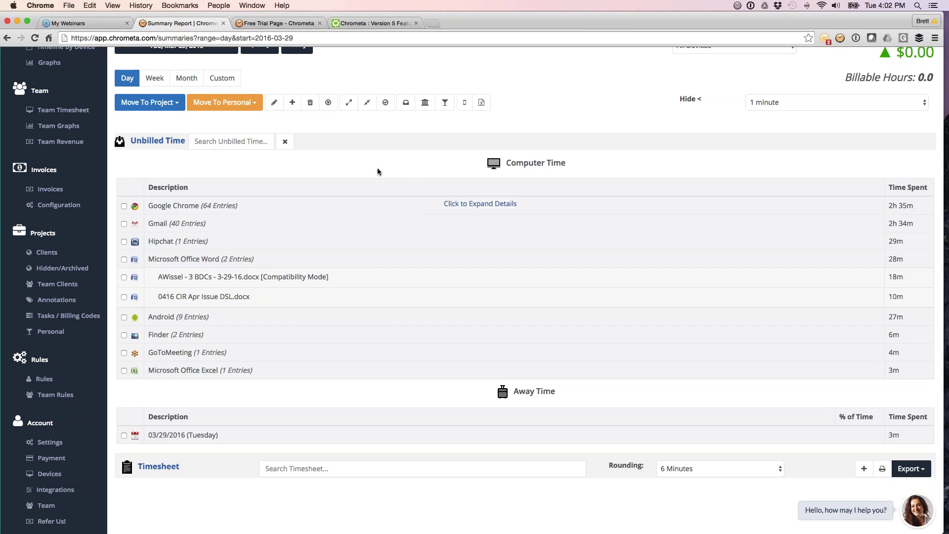
{"action": "scroll", "coordinate": [380, 171], "scroll_direction": "down", "scroll_amount": 1}
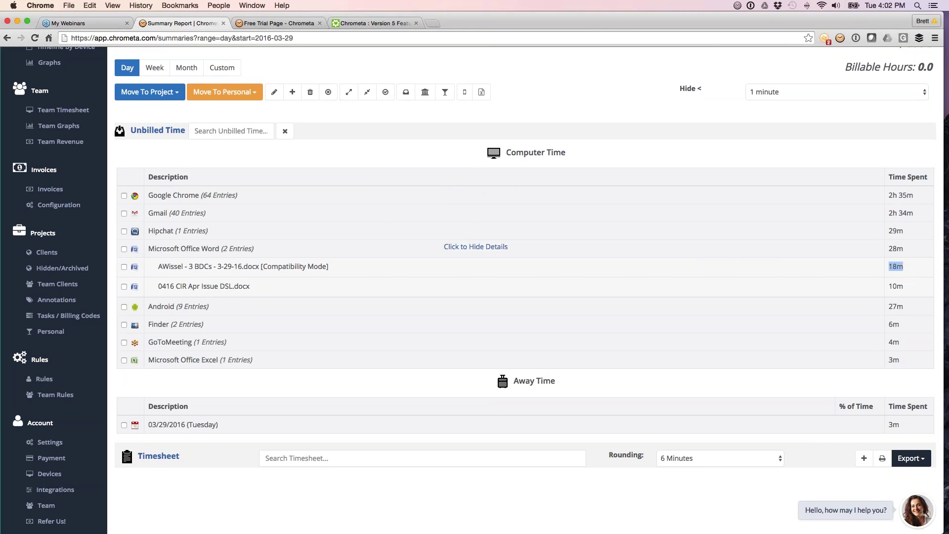
{"action": "mouse_move", "coordinate": [669, 261]}
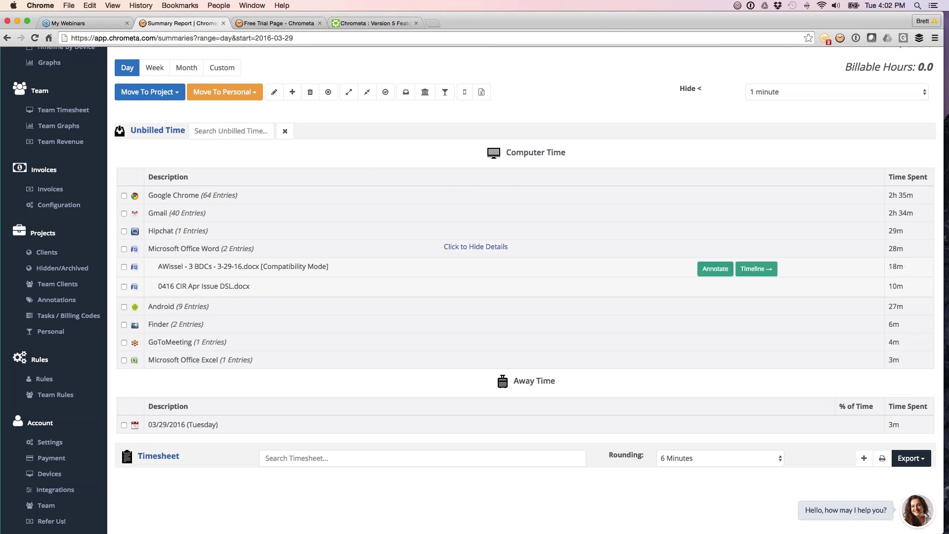
{"action": "left_click", "coordinate": [755, 269]}
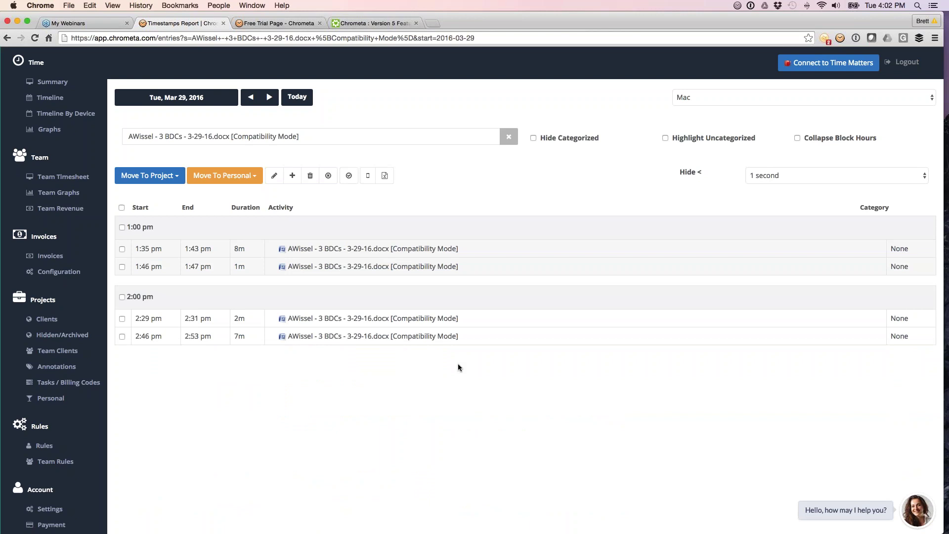
Go back to today's summary and expand the Gmail group into individual mail entries
{"action": "left_click", "coordinate": [8, 38]}
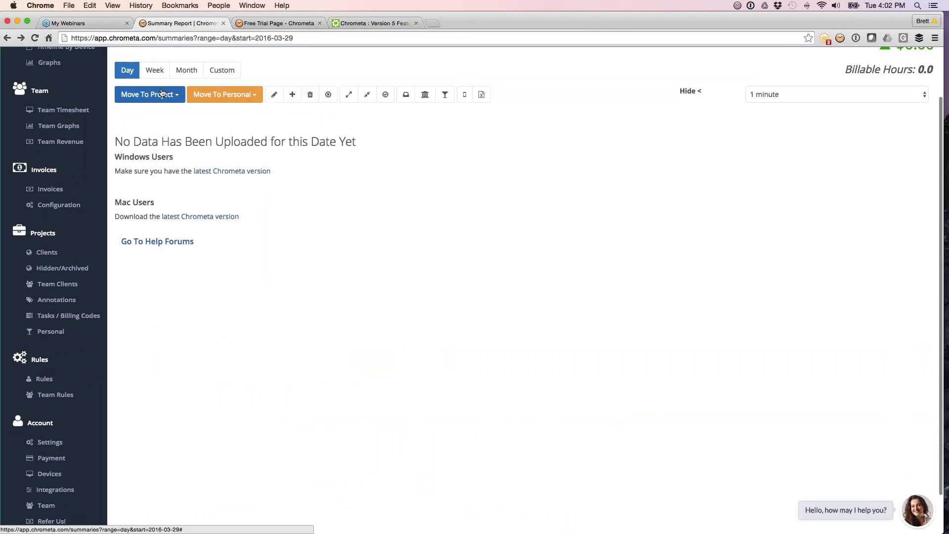
{"action": "scroll", "coordinate": [162, 93], "scroll_direction": "up", "scroll_amount": 3}
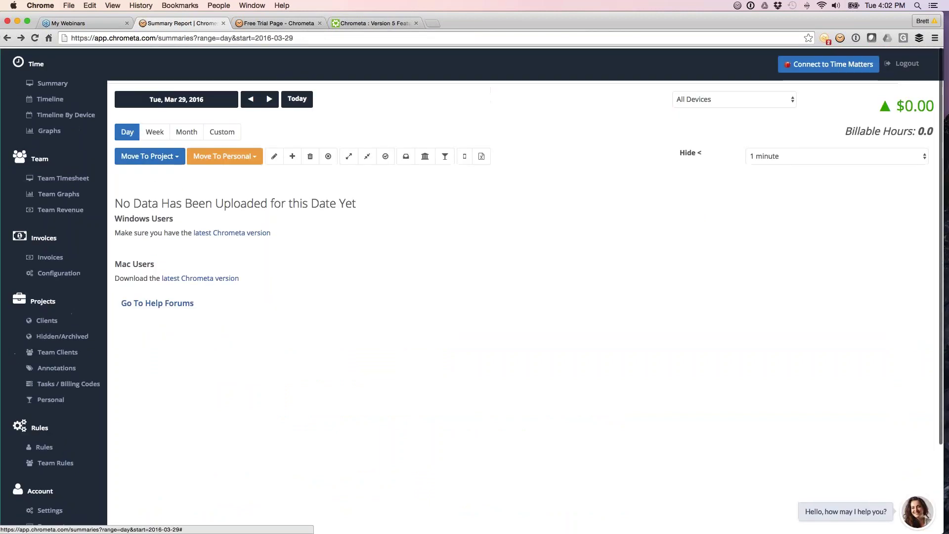
{"action": "left_click", "coordinate": [298, 99]}
{"action": "scroll", "coordinate": [298, 104], "scroll_direction": "down", "scroll_amount": 1}
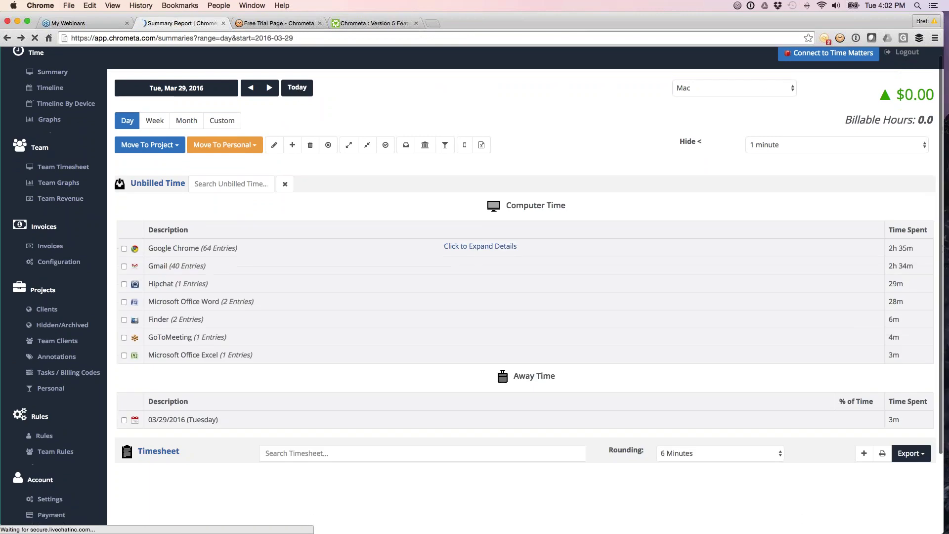
{"action": "scroll", "coordinate": [480, 247], "scroll_direction": "down", "scroll_amount": 3}
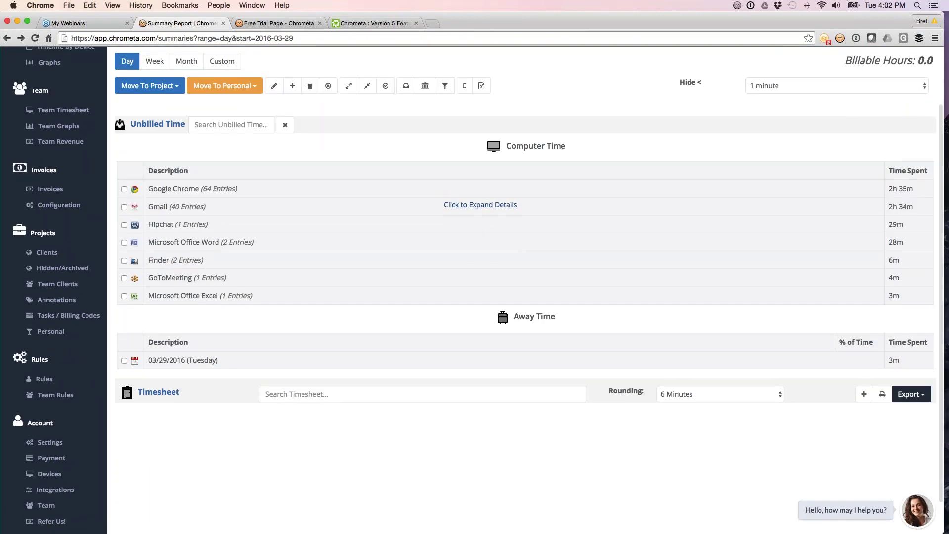
{"action": "left_click", "coordinate": [480, 207]}
Select the full text of the ecommerceaffiliates mail entry
{"action": "scroll", "coordinate": [480, 297], "scroll_direction": "down", "scroll_amount": 4}
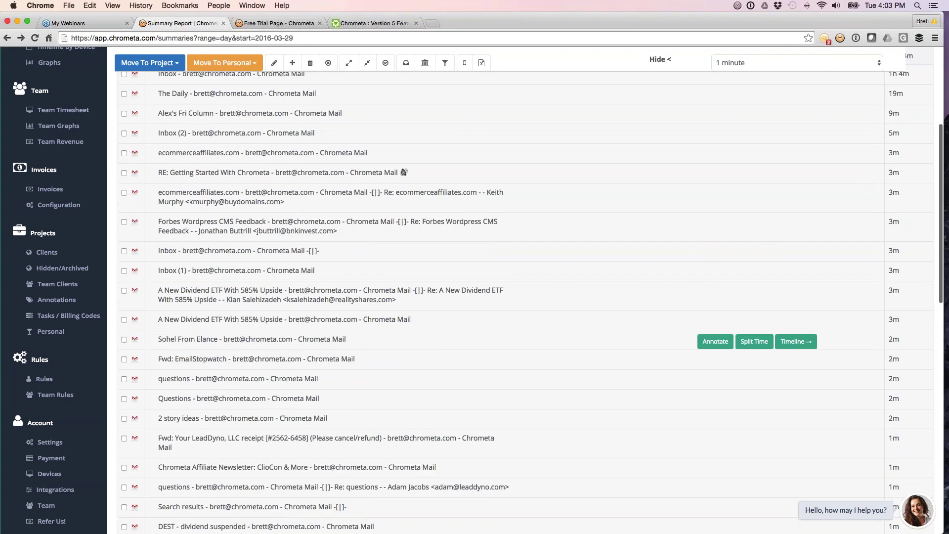
{"action": "scroll", "coordinate": [480, 342], "scroll_direction": "down", "scroll_amount": 1}
{"action": "left_click_drag", "start_coordinate": [289, 192], "coordinate": [158, 181]}
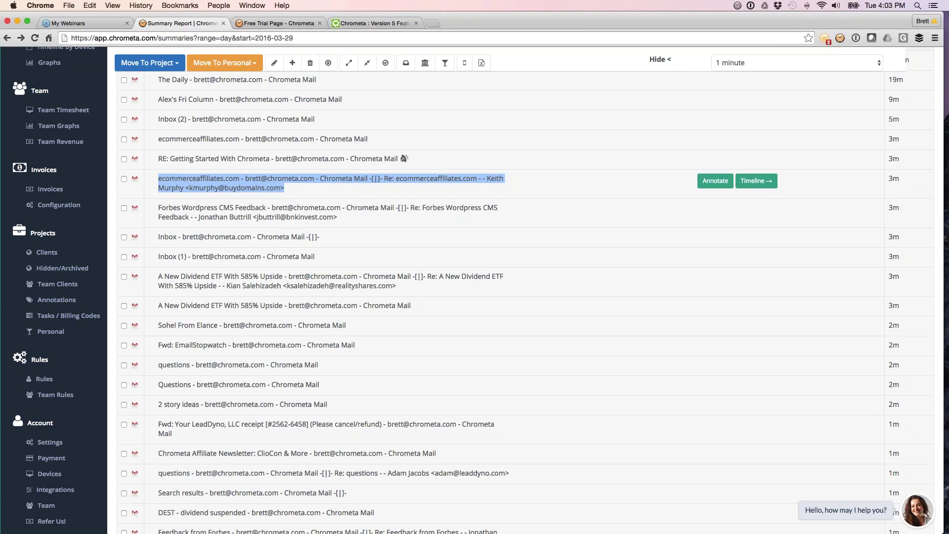
{"action": "left_click", "coordinate": [344, 191]}
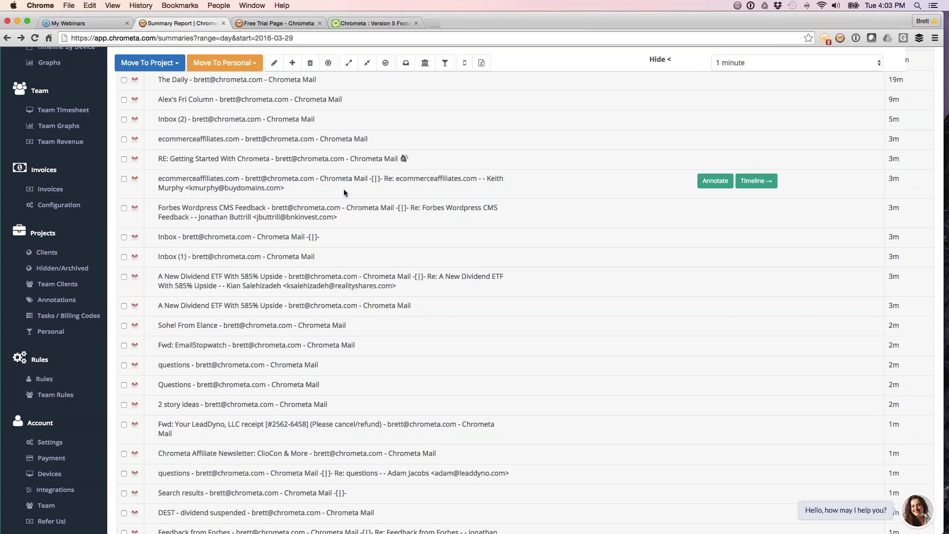
{"action": "triple_click", "coordinate": [318, 188]}
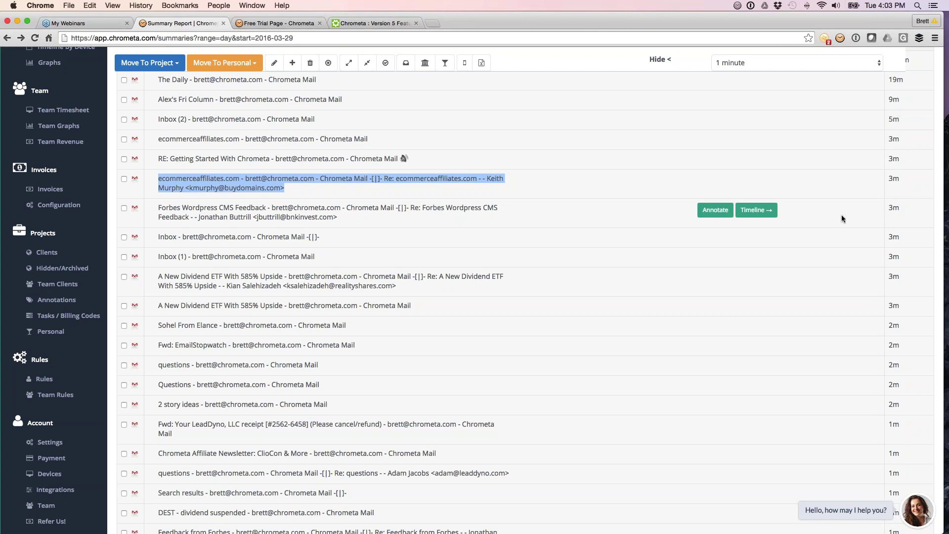
Start categorizing and annotating the entry under Plummer Assault via Move To Project
{"action": "scroll", "coordinate": [903, 189], "scroll_direction": "up", "scroll_amount": 1}
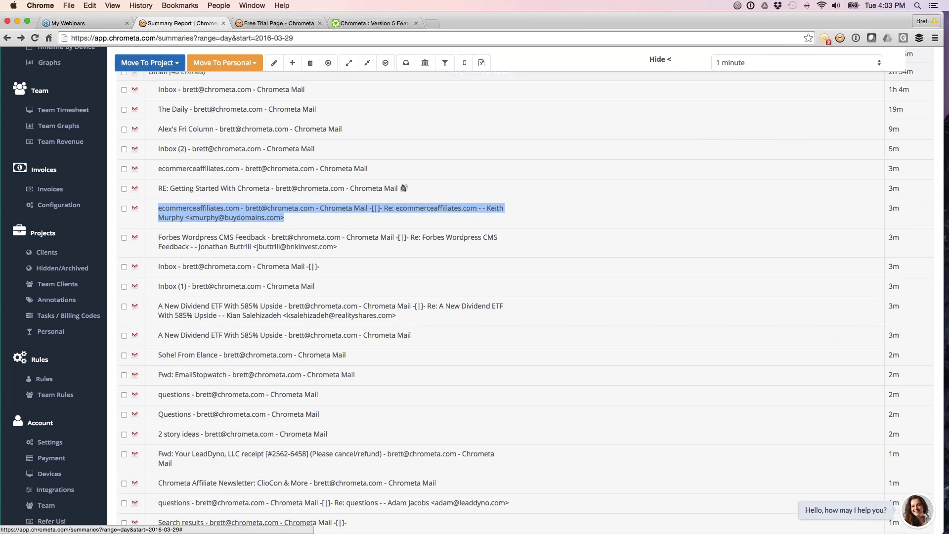
{"action": "left_click", "coordinate": [172, 69]}
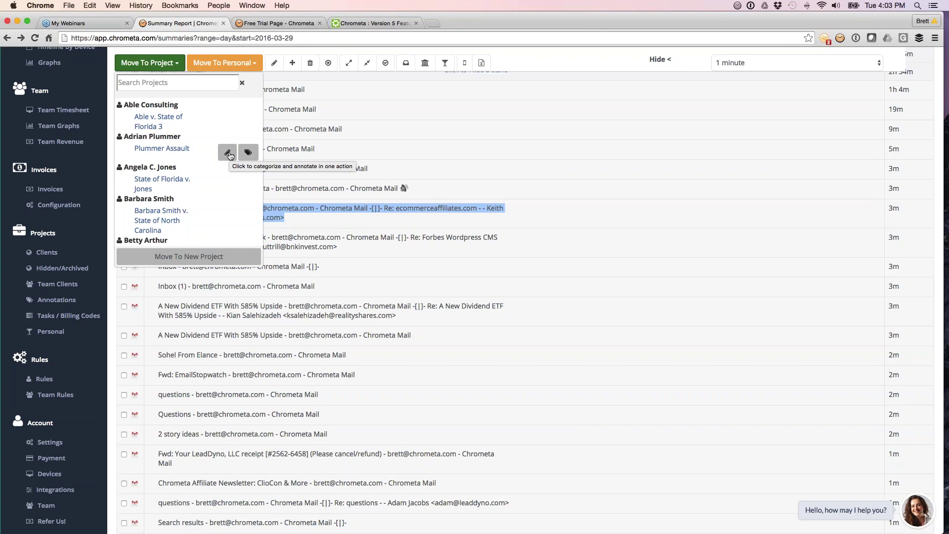
{"action": "left_click", "coordinate": [229, 154]}
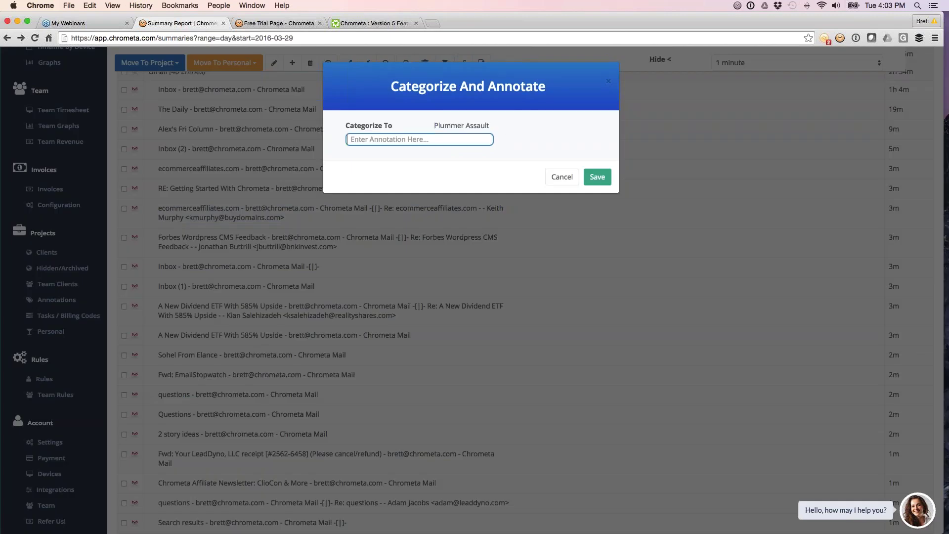
Choose the annotation 'A time entry I would have missed!', cancel the dialog, then mark the ecommerceaffiliates.com entry
{"action": "type", "text": "time"}
{"action": "key", "text": "Down"}
{"action": "key", "text": "Down"}
{"action": "key", "text": "Down"}
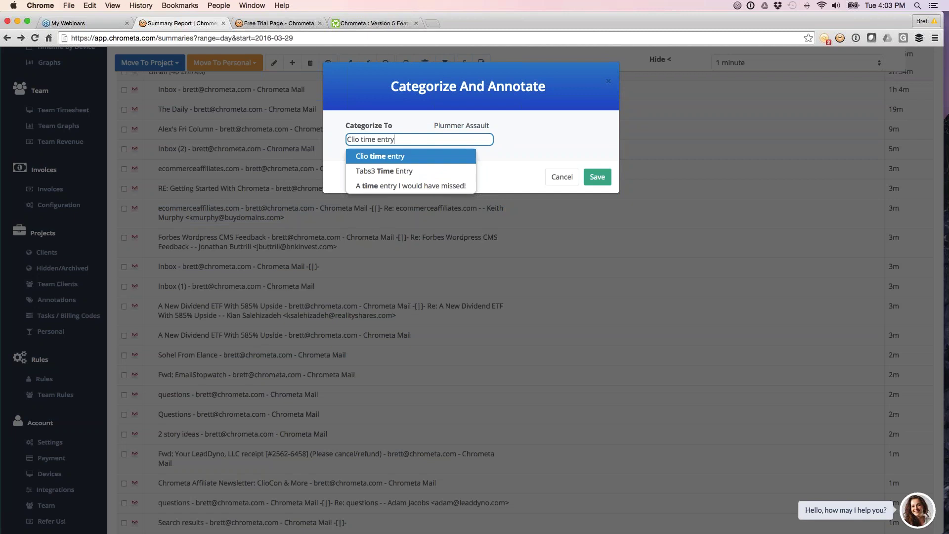
{"action": "left_click", "coordinate": [521, 151]}
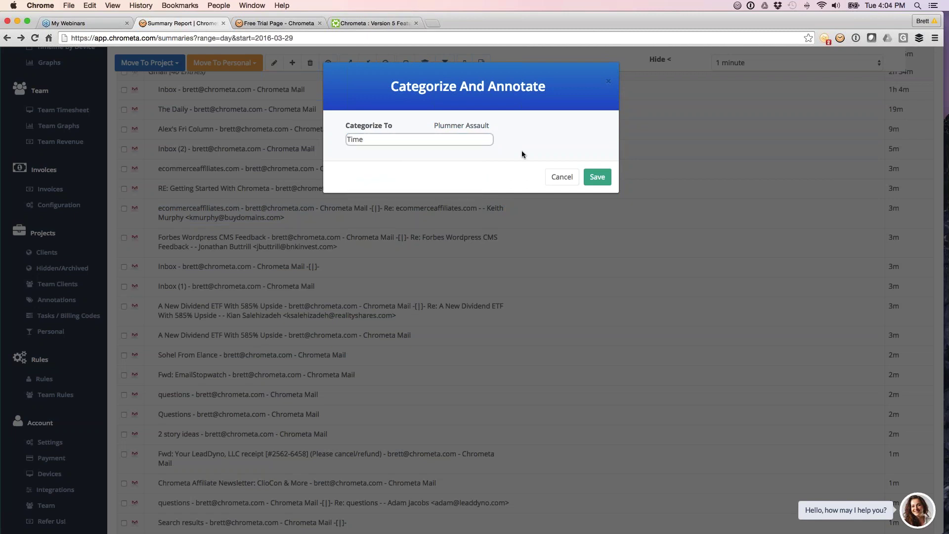
{"action": "left_click", "coordinate": [459, 143]}
{"action": "left_click", "coordinate": [420, 187]}
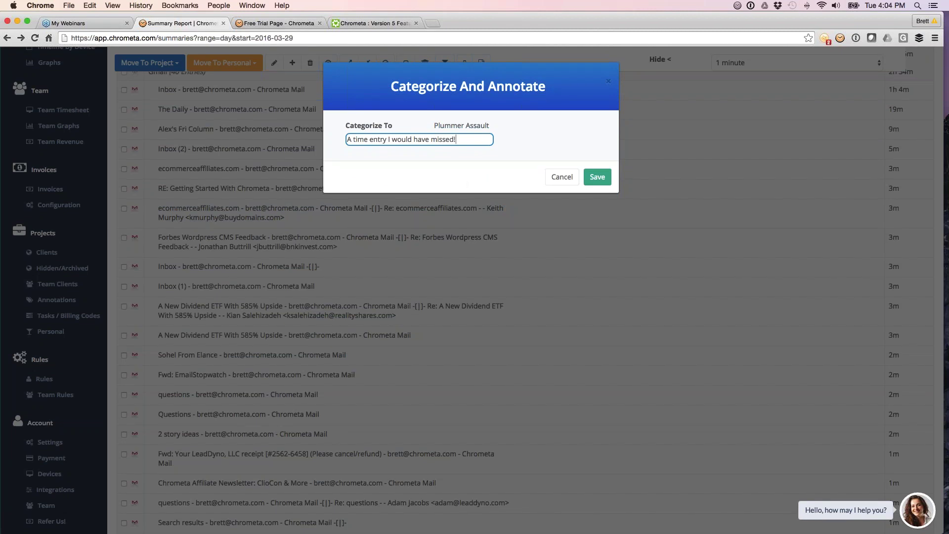
{"action": "left_click", "coordinate": [554, 177]}
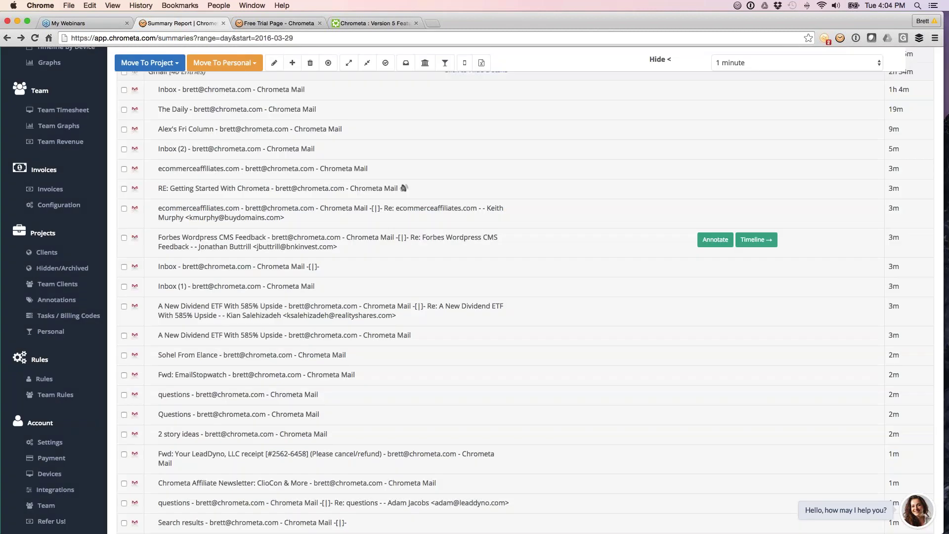
{"action": "left_click", "coordinate": [125, 209]}
Preview a rule filing ecommerceaffiliates.com under Able v. State of Florida 3, cancel it, expand Google Chrome
{"action": "left_click", "coordinate": [149, 63]}
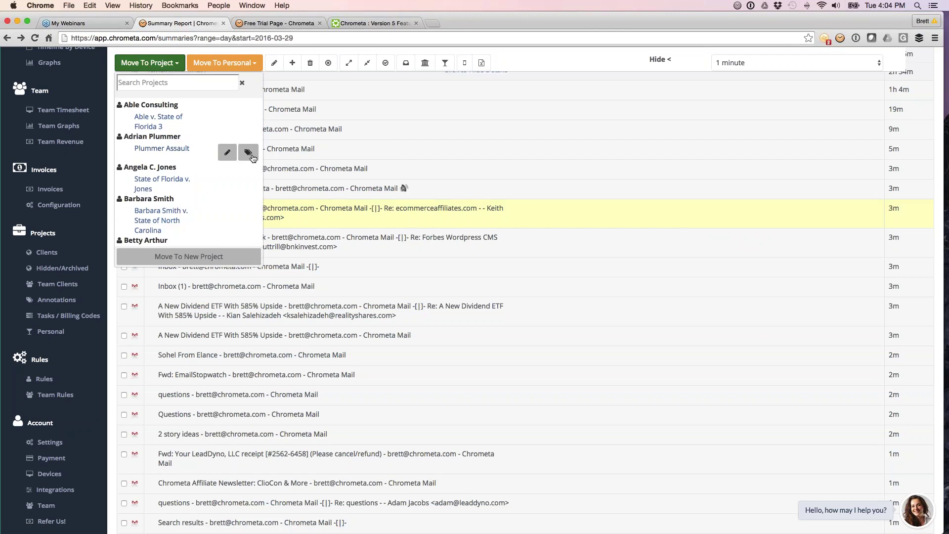
{"action": "left_click", "coordinate": [252, 156]}
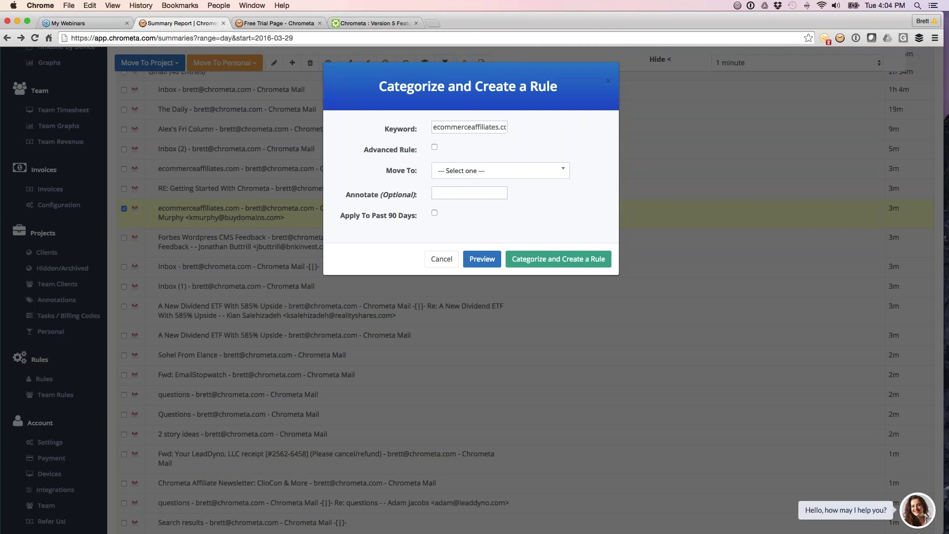
{"action": "left_click_drag", "start_coordinate": [499, 127], "coordinate": [549, 128]}
{"action": "key", "text": "BackSpace"}
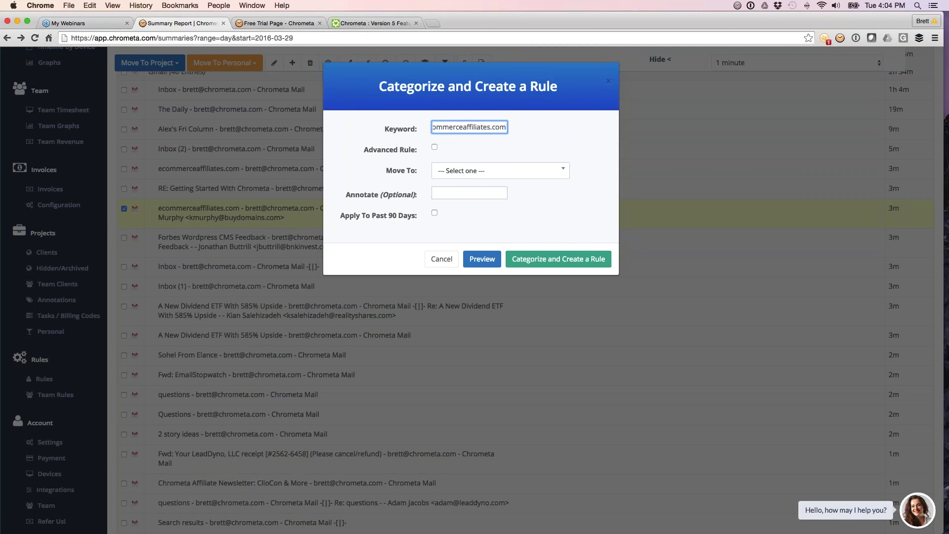
{"action": "left_click", "coordinate": [501, 171]}
{"action": "left_click", "coordinate": [499, 248]}
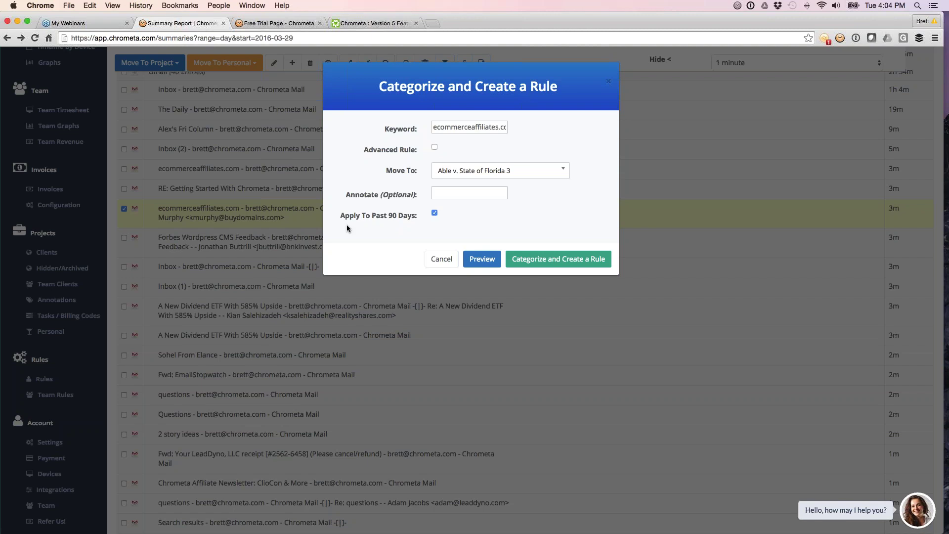
{"action": "left_click", "coordinate": [483, 263]}
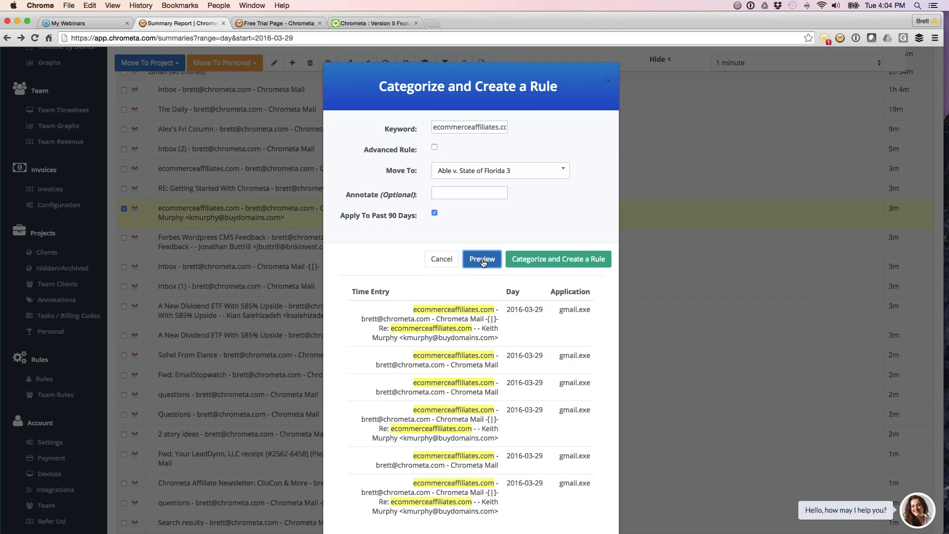
{"action": "left_click", "coordinate": [445, 258]}
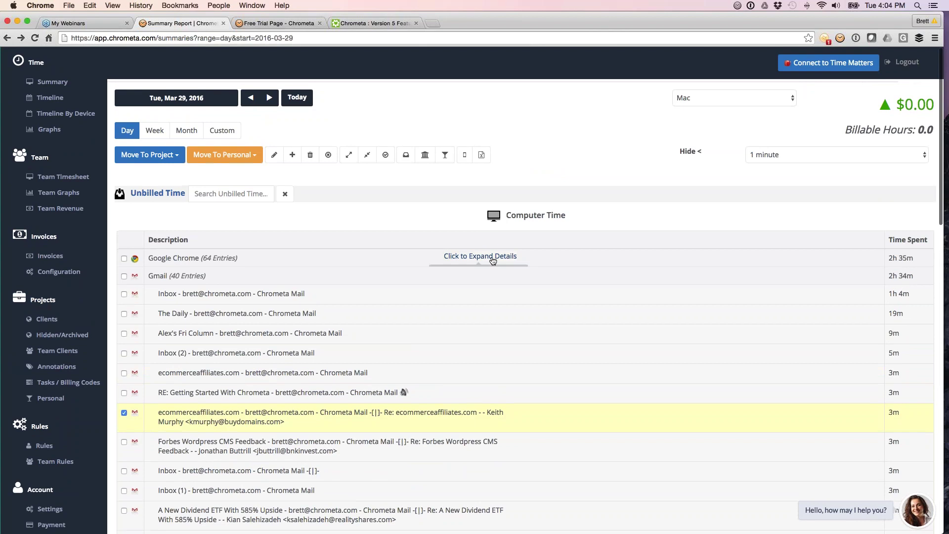
{"action": "left_click", "coordinate": [493, 261]}
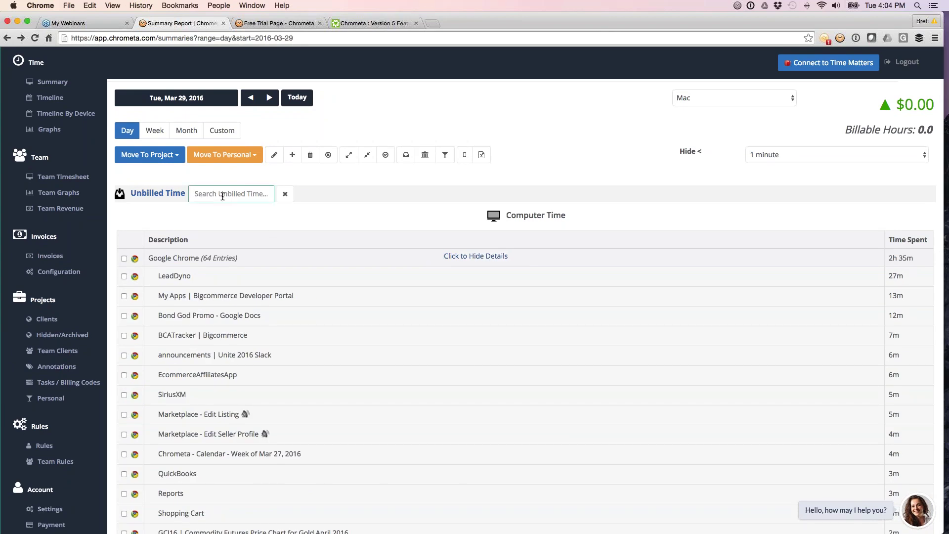
Filter unbilled time by 'ecommerc', then view the Timeline of individual entries
{"action": "type", "text": "e"}
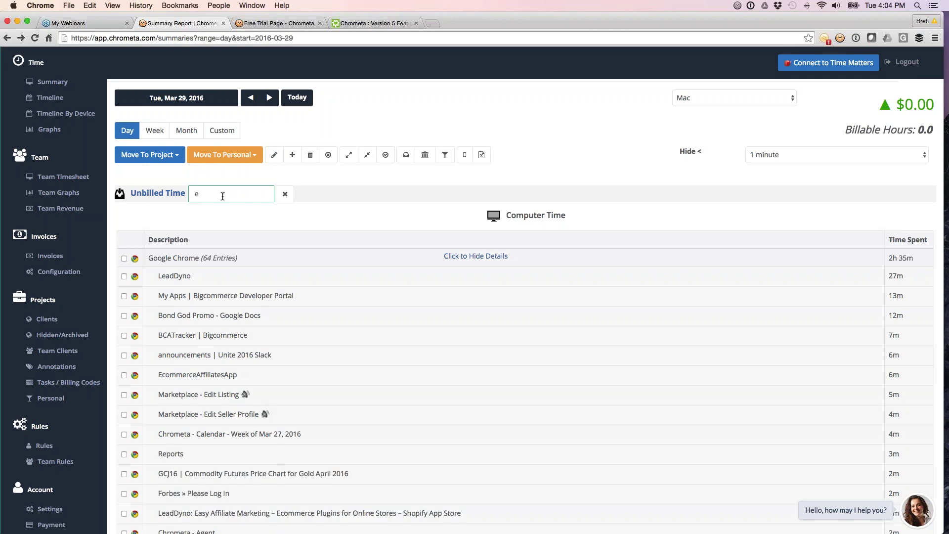
{"action": "type", "text": "comm"}
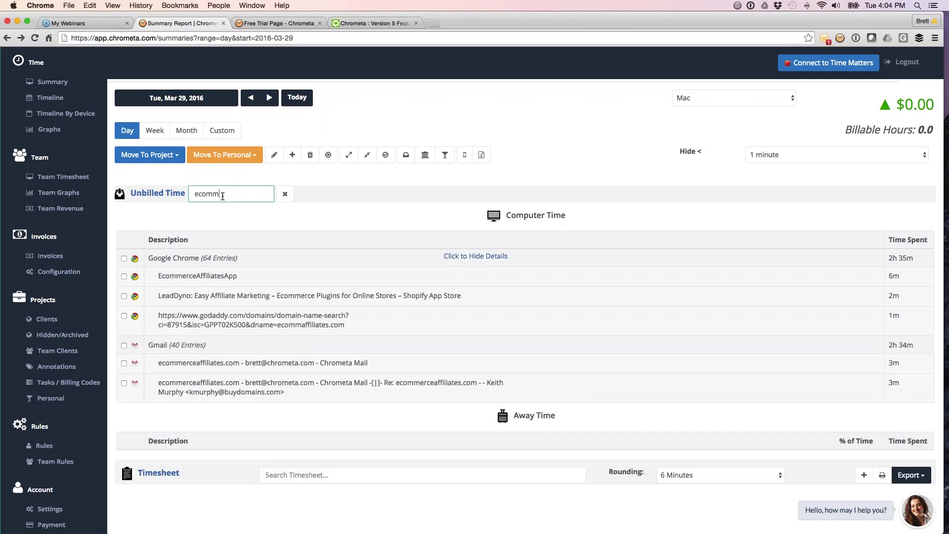
{"action": "type", "text": "erc"}
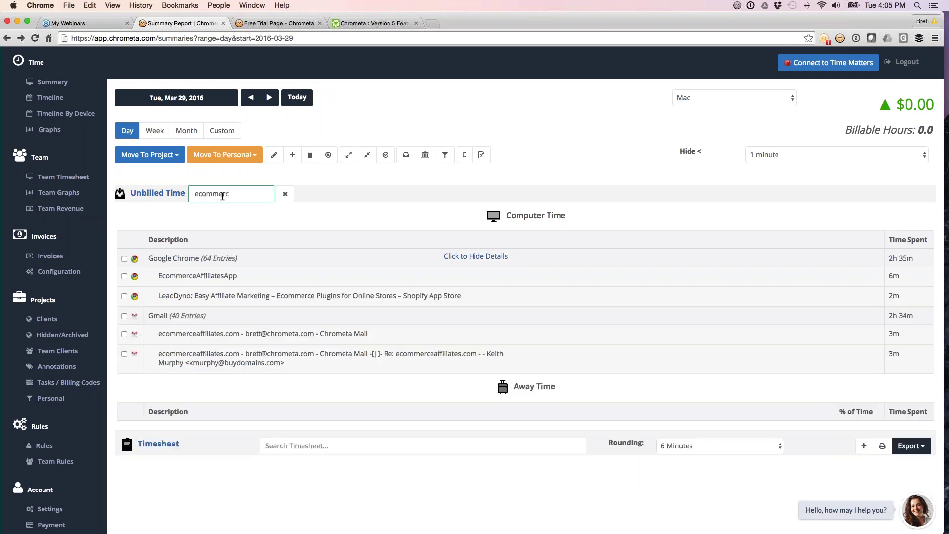
{"action": "left_click", "coordinate": [251, 137]}
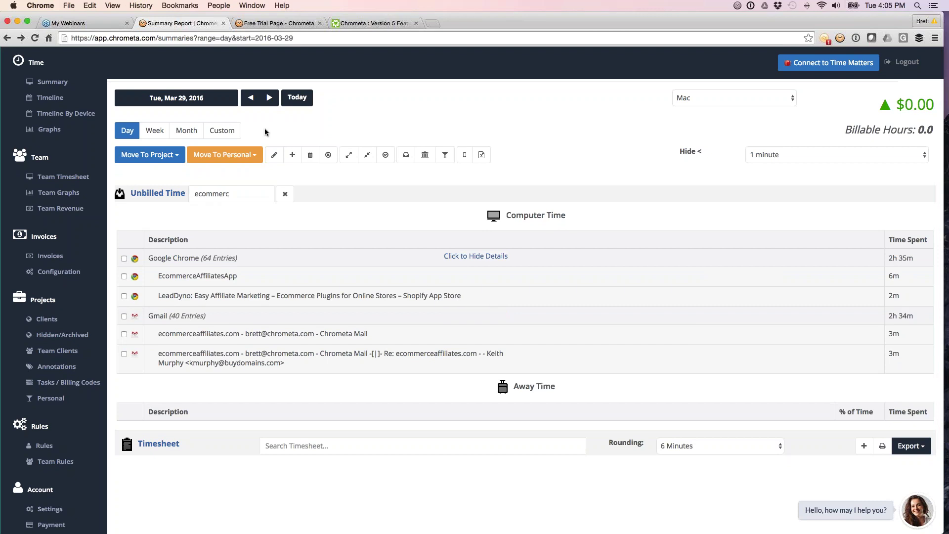
{"action": "left_click", "coordinate": [60, 99]}
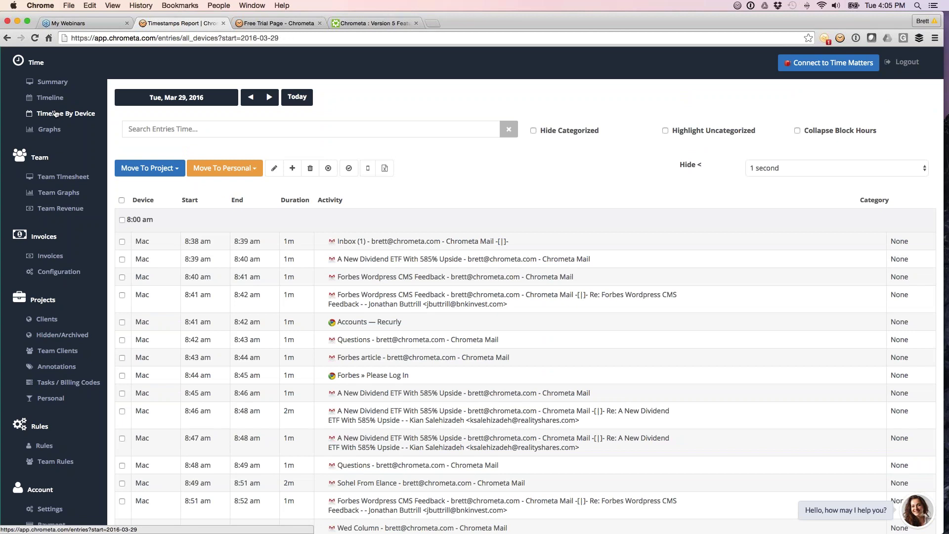
Search the timeline for 'Forbes' and tick the Forbes entries through 9:49 am
{"action": "left_click", "coordinate": [56, 113]}
{"action": "type", "text": "Forbes"}
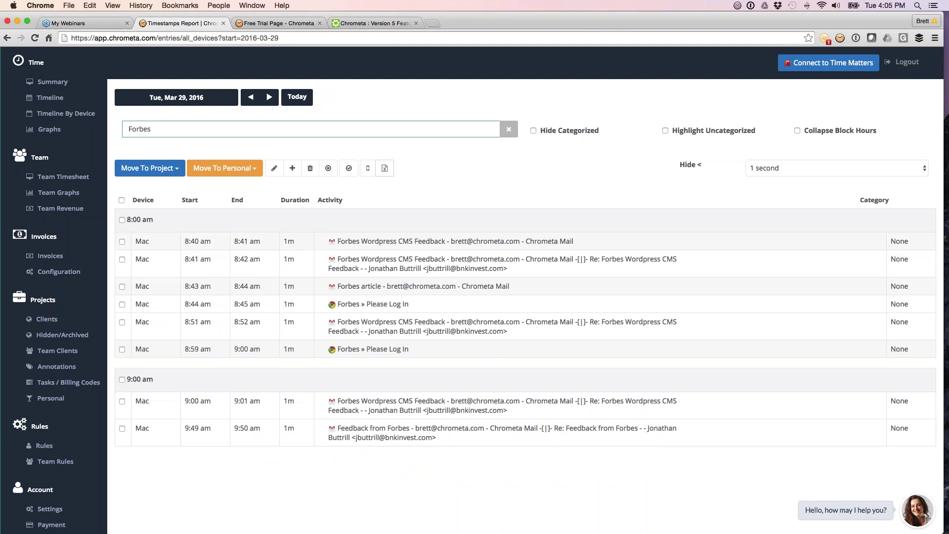
{"action": "mouse_move", "coordinate": [403, 237]}
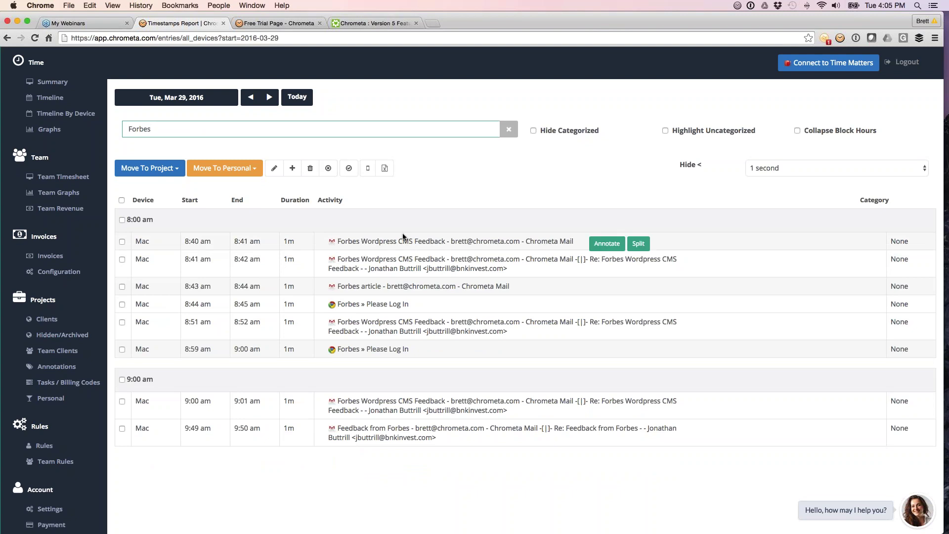
{"action": "left_click", "coordinate": [122, 241]}
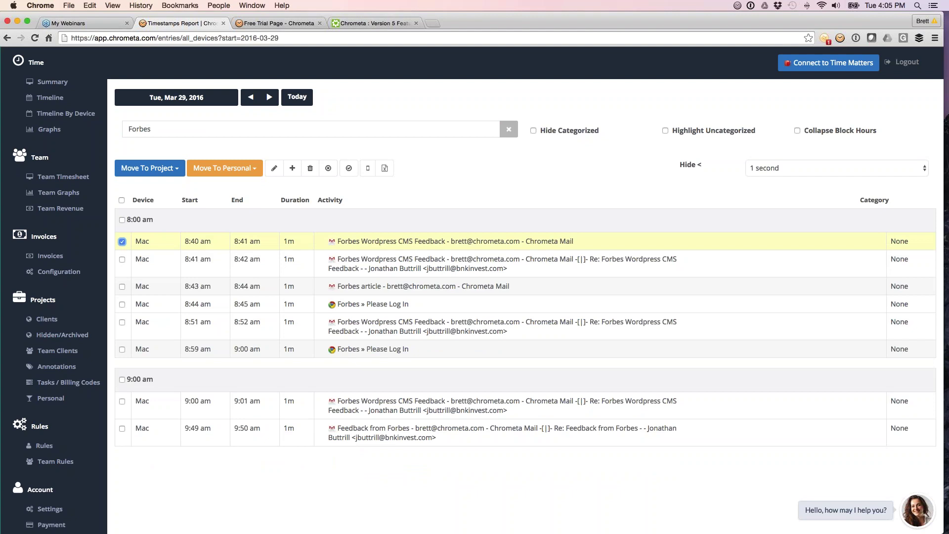
{"action": "left_click", "coordinate": [122, 428], "text": "shift"}
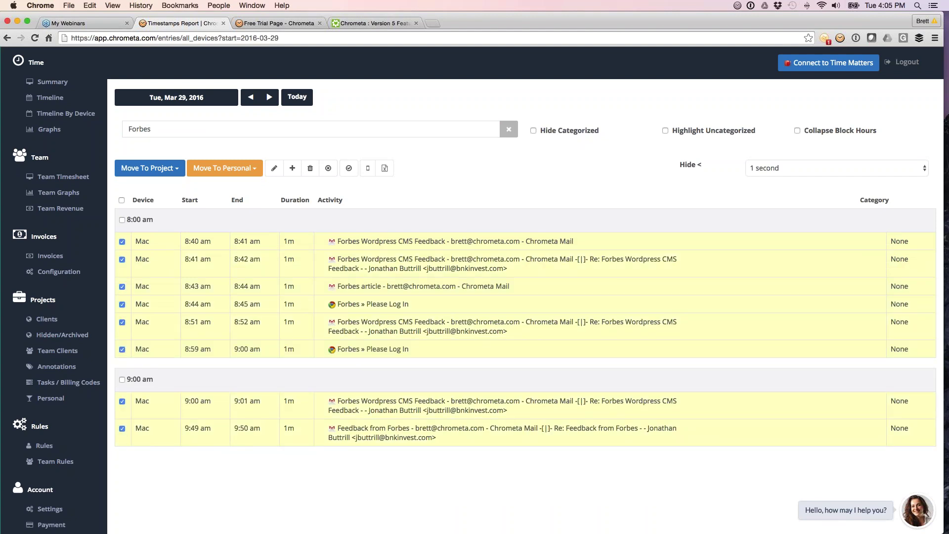
Clear the Forbes search and select every entry in the 8:00 am hour
{"action": "double_click", "coordinate": [167, 128]}
{"action": "key", "text": "BackSpace"}
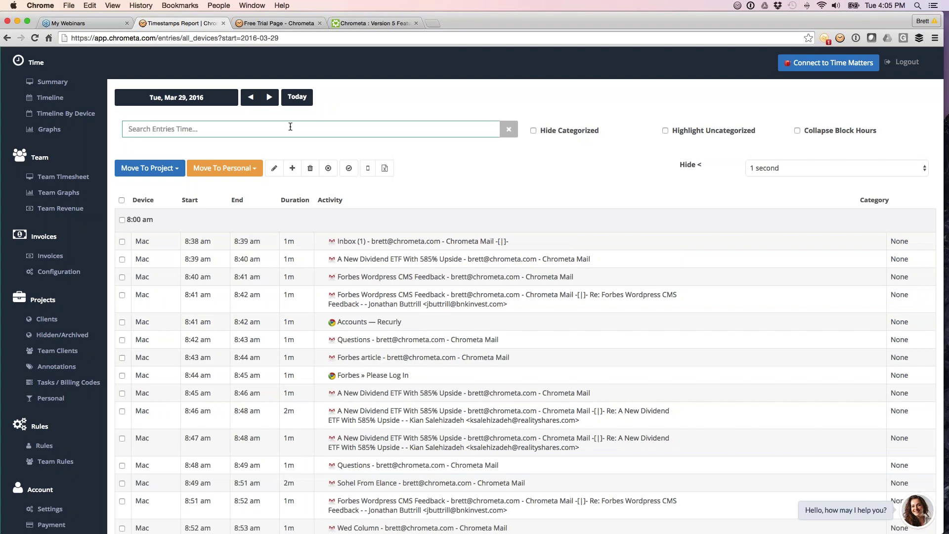
{"action": "left_click", "coordinate": [122, 241]}
{"action": "scroll", "coordinate": [524, 297], "scroll_direction": "down", "scroll_amount": 5}
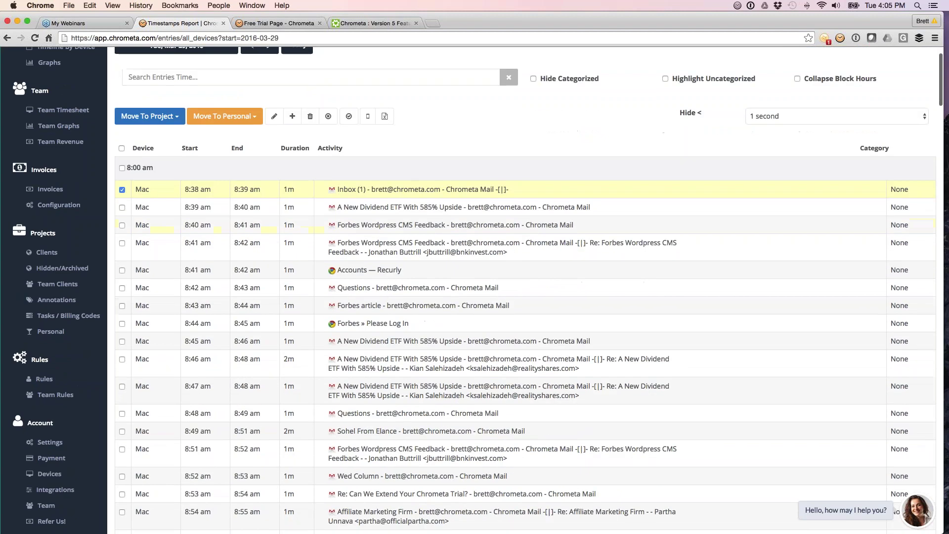
{"action": "scroll", "coordinate": [524, 297], "scroll_direction": "down", "scroll_amount": 1}
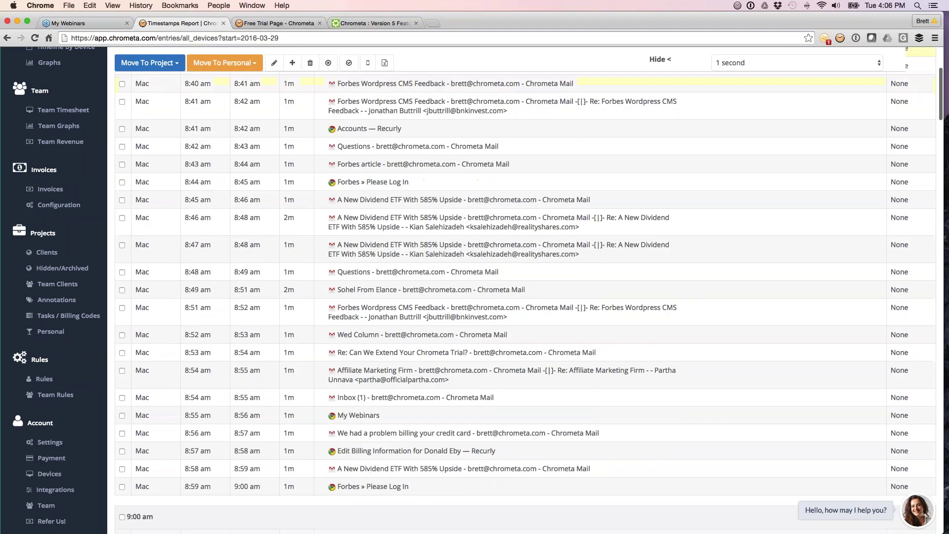
{"action": "left_click", "coordinate": [122, 486]}
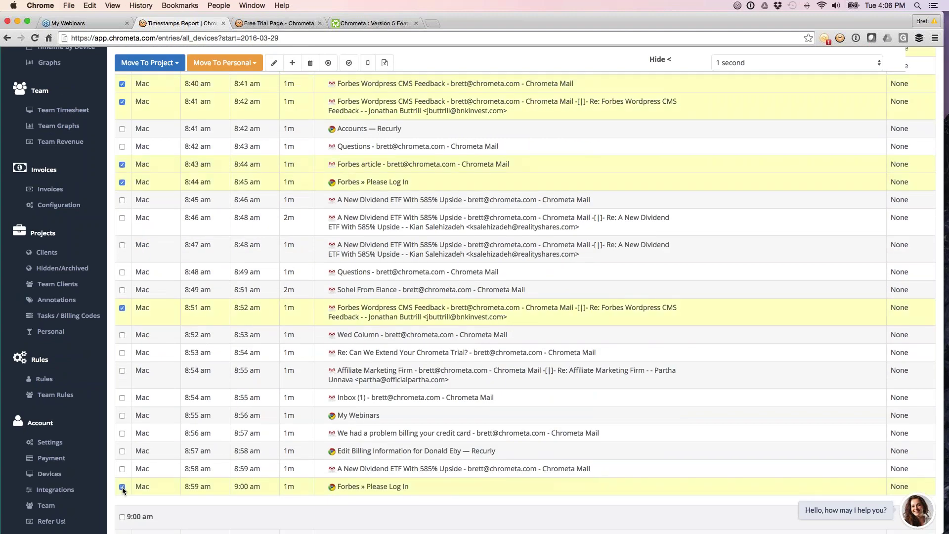
{"action": "left_click", "coordinate": [122, 487]}
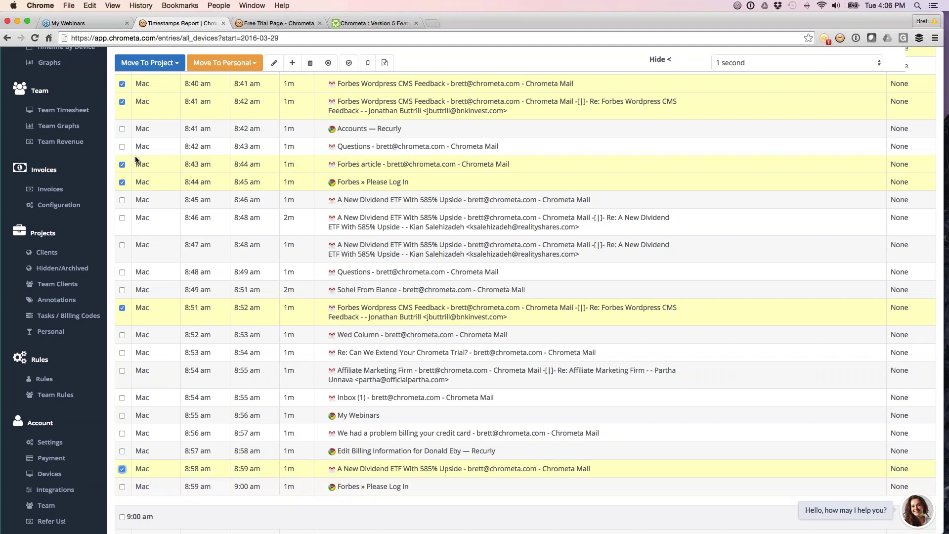
{"action": "scroll", "coordinate": [125, 199], "scroll_direction": "up", "scroll_amount": 5}
{"action": "left_click", "coordinate": [123, 200]}
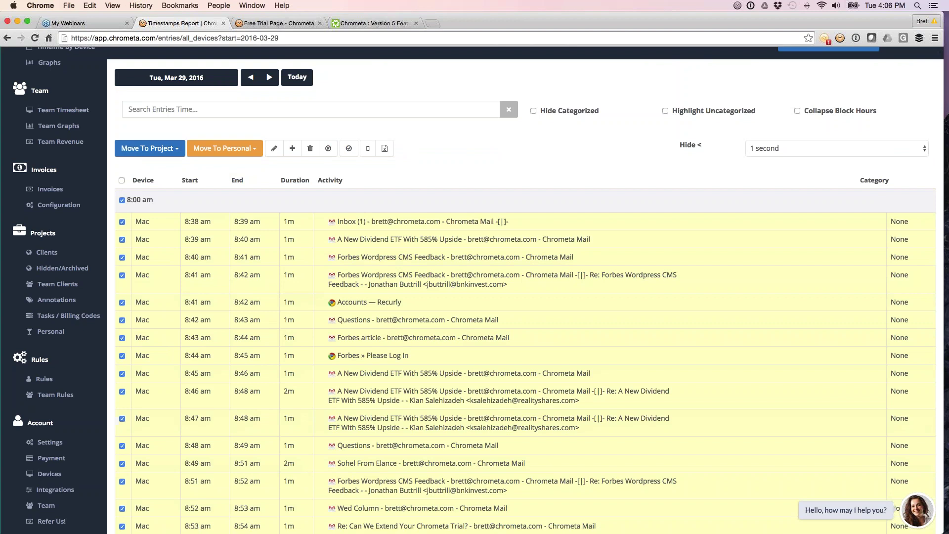
{"action": "scroll", "coordinate": [163, 354], "scroll_direction": "down", "scroll_amount": 1}
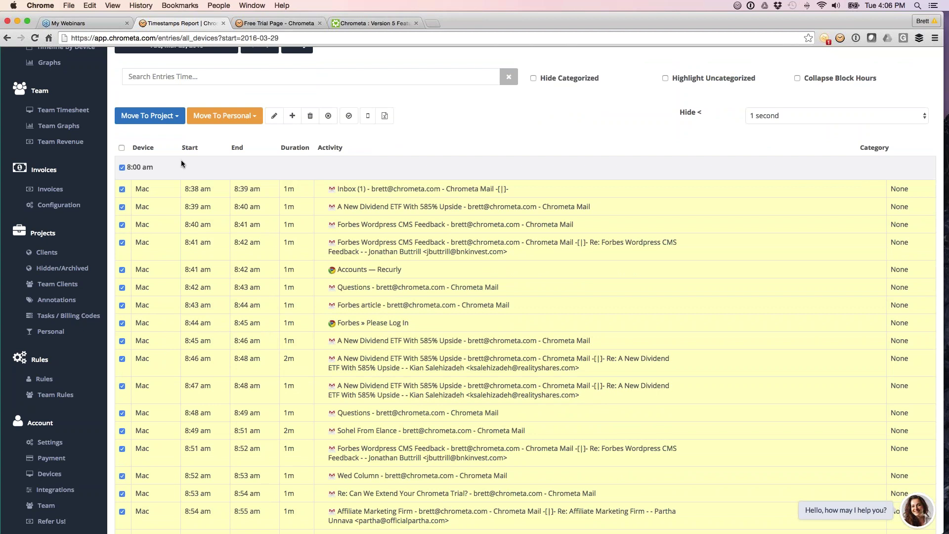
{"action": "left_click", "coordinate": [157, 117]}
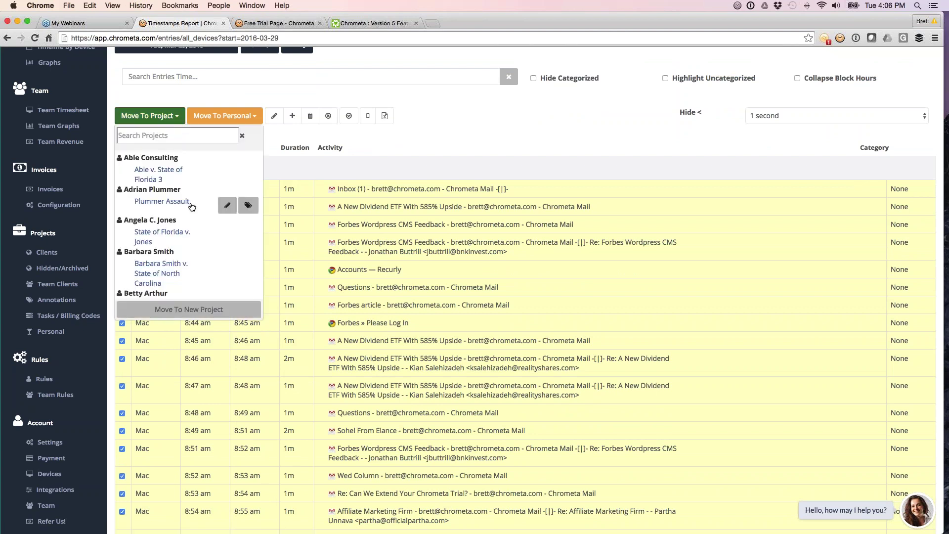
Move the selected 8:00 am entries to Plummer Assault with annotation 'A time entry I would have missed!'
{"action": "left_click", "coordinate": [224, 208]}
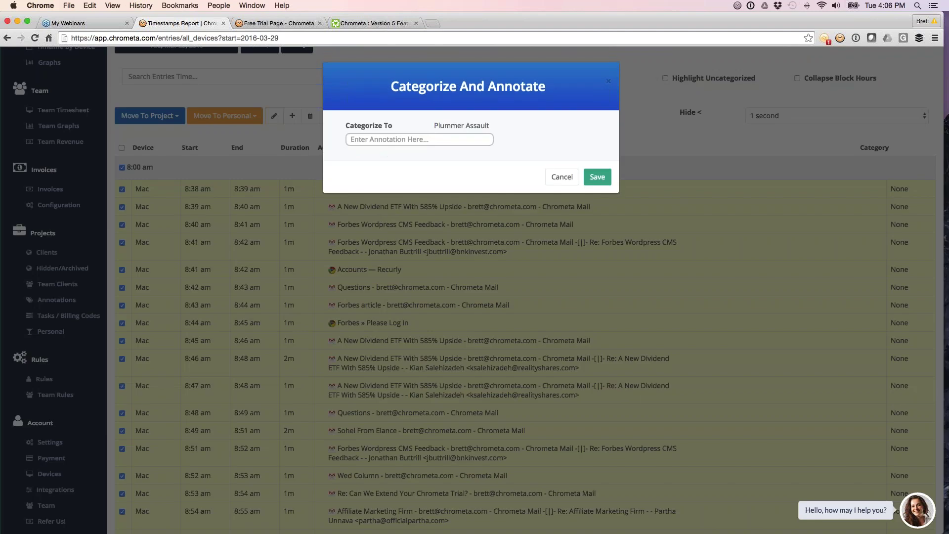
{"action": "type", "text": "time"}
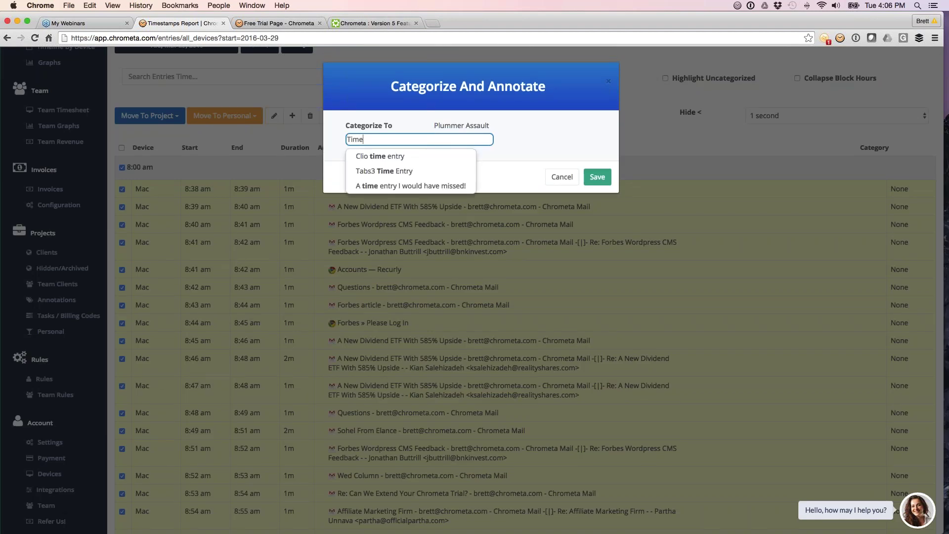
{"action": "key", "text": "Down"}
{"action": "key", "text": "Down"}
{"action": "key", "text": "Down"}
{"action": "key", "text": "Return"}
{"action": "key", "text": "Return"}
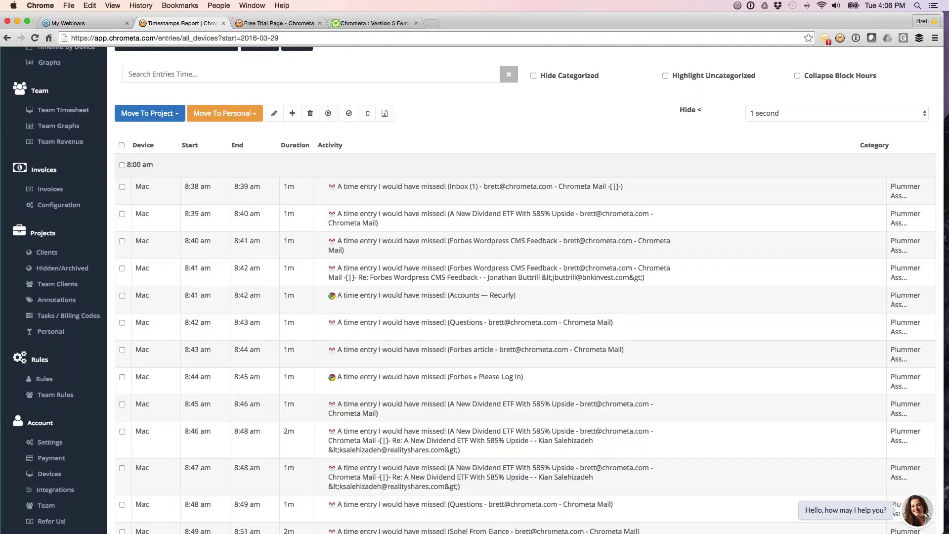
{"action": "scroll", "coordinate": [494, 297], "scroll_direction": "up", "scroll_amount": 3}
Set the summary timesheet rounding to 6 Minutes
{"action": "left_click", "coordinate": [52, 82]}
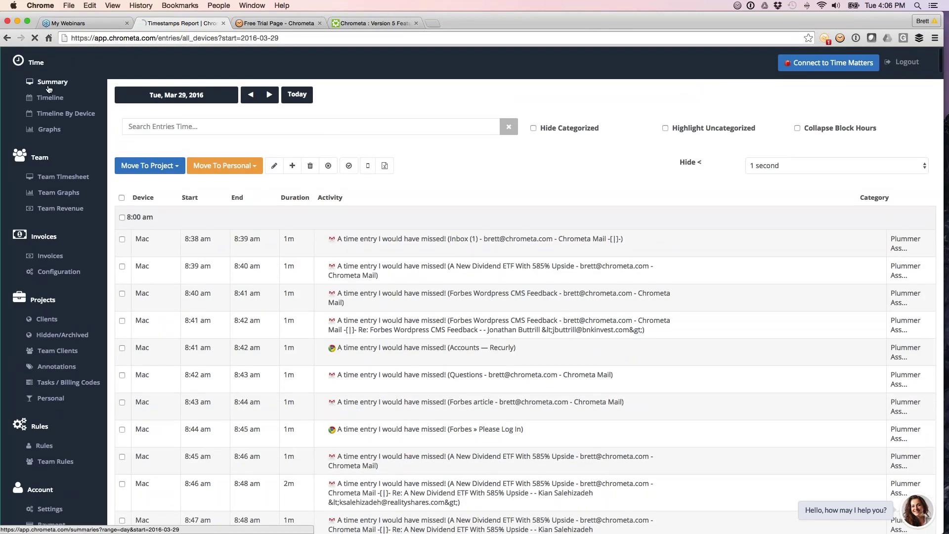
{"action": "scroll", "coordinate": [387, 395], "scroll_direction": "down", "scroll_amount": 2}
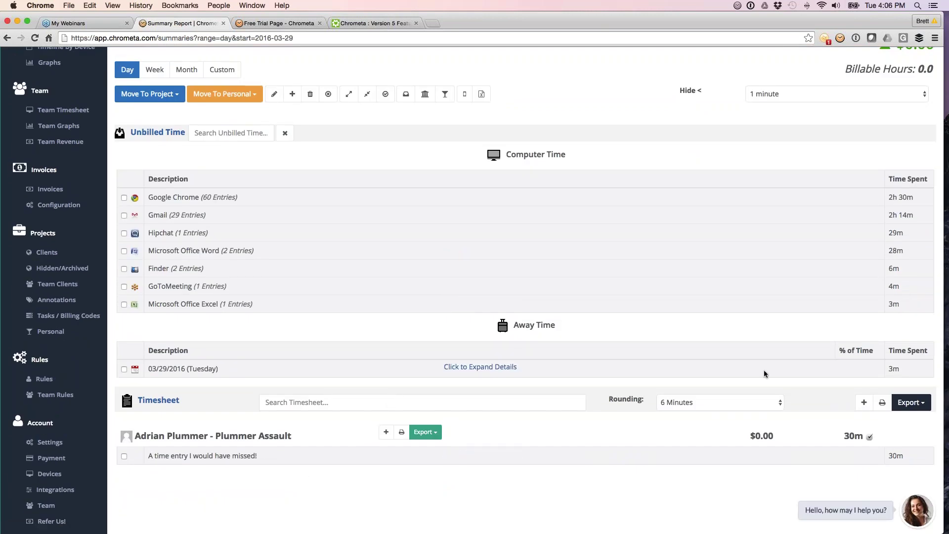
{"action": "left_click", "coordinate": [692, 401]}
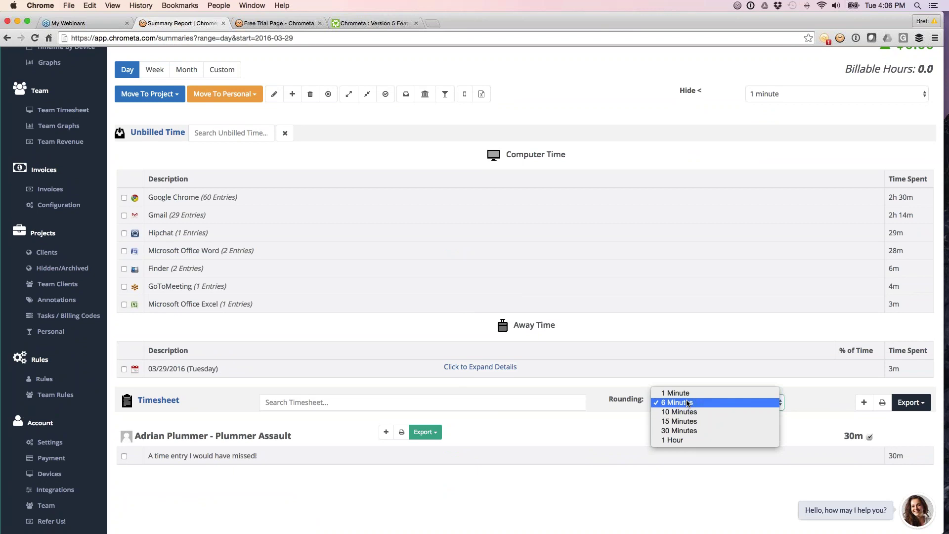
{"action": "left_click", "coordinate": [687, 403]}
{"action": "left_click", "coordinate": [687, 402]}
{"action": "left_click", "coordinate": [686, 402]}
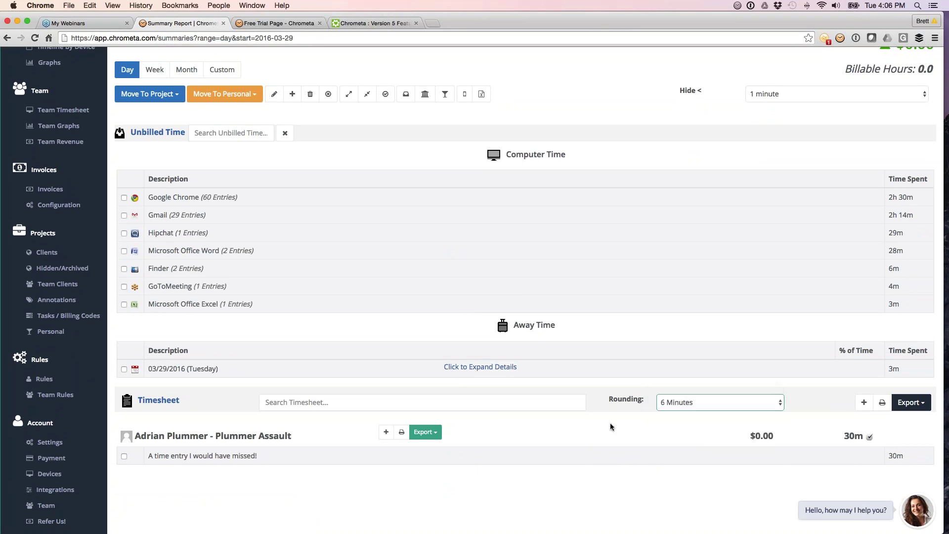
{"action": "scroll", "coordinate": [610, 423], "scroll_direction": "down", "scroll_amount": 1}
{"action": "left_click", "coordinate": [708, 387]}
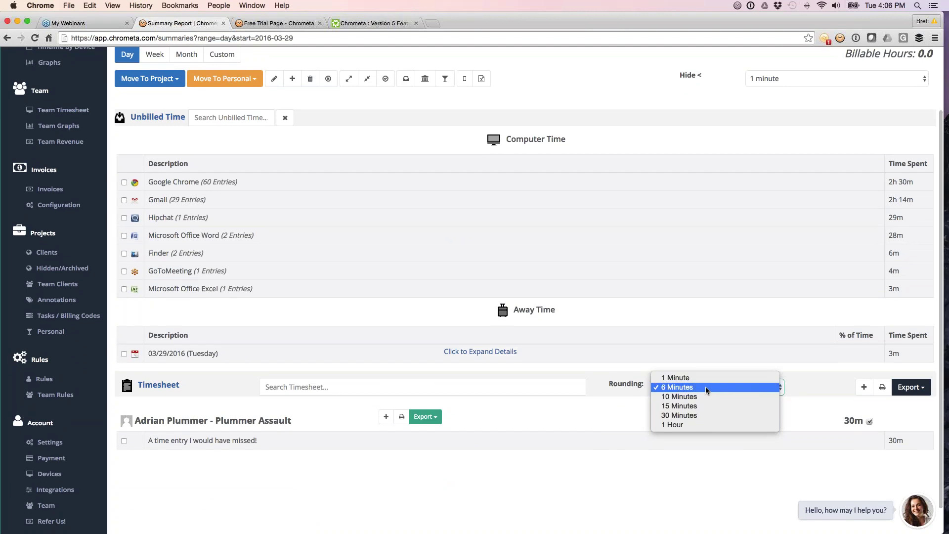
{"action": "left_click", "coordinate": [705, 387]}
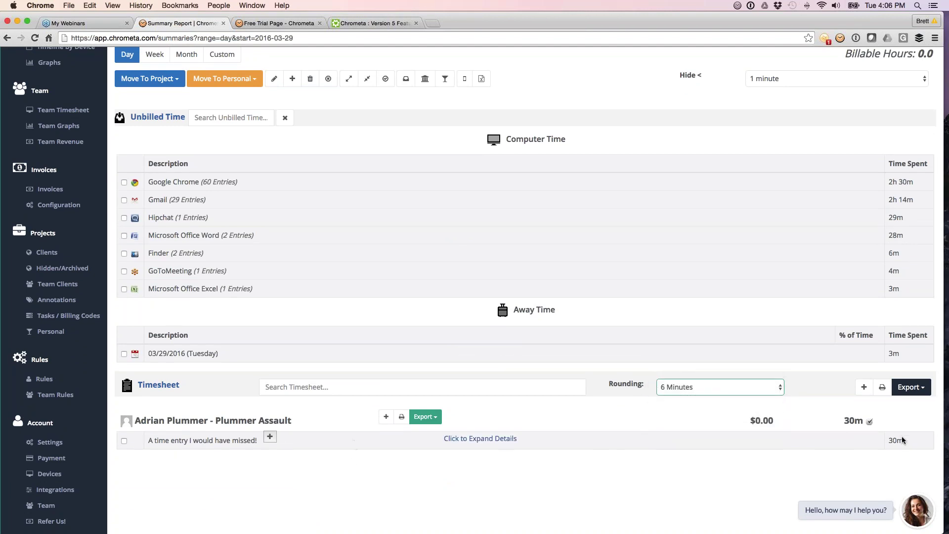
Check the Plummer Assault entry's activities, then bring up the timesheet export options
{"action": "left_click", "coordinate": [480, 439]}
{"action": "scroll", "coordinate": [925, 253], "scroll_direction": "down", "scroll_amount": 3}
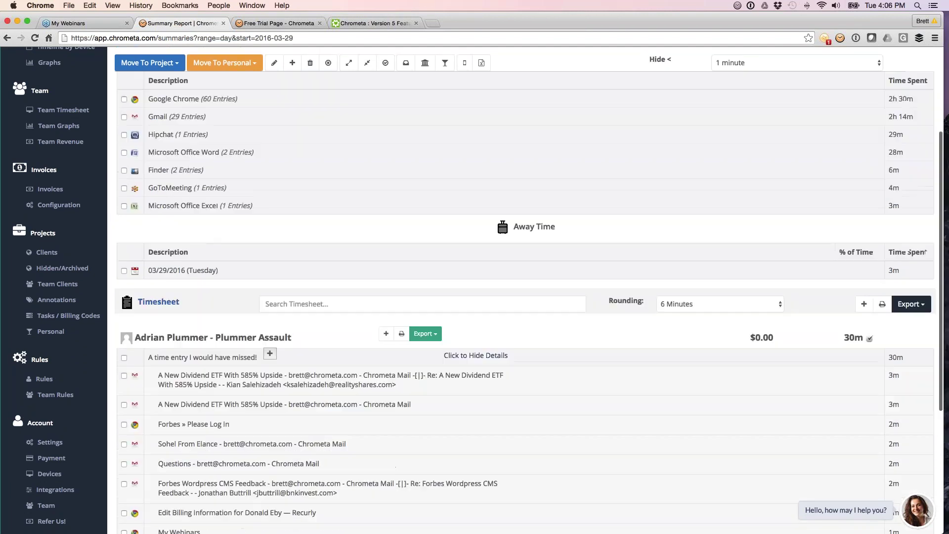
{"action": "left_click", "coordinate": [476, 355]}
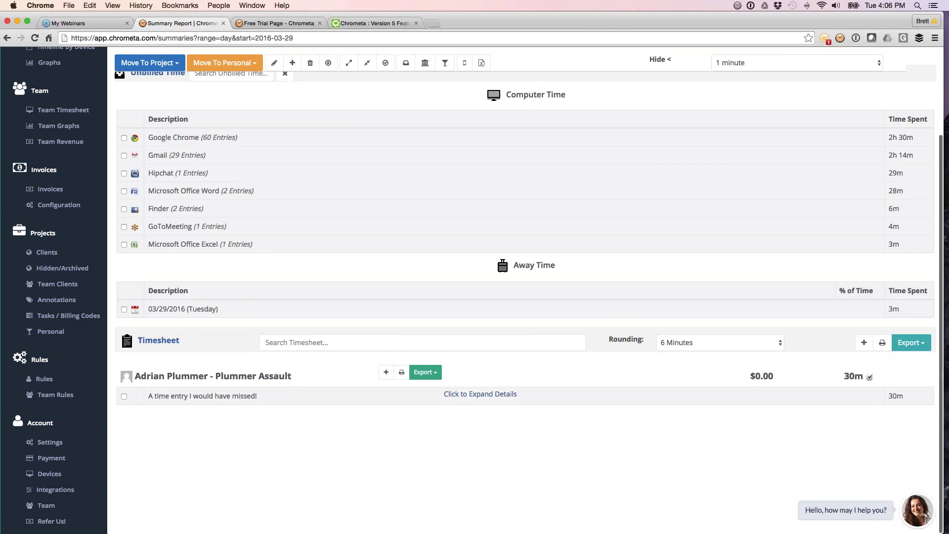
{"action": "left_click", "coordinate": [911, 342]}
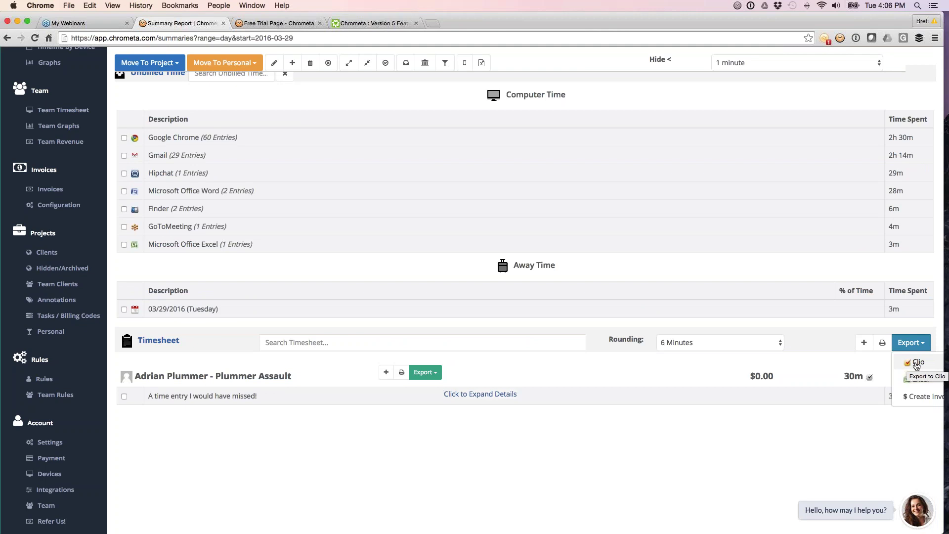
Browse the integrations list (Clio, Xero, QuickBooks, Basecamp), then return to the Summary report
{"action": "left_click", "coordinate": [53, 491]}
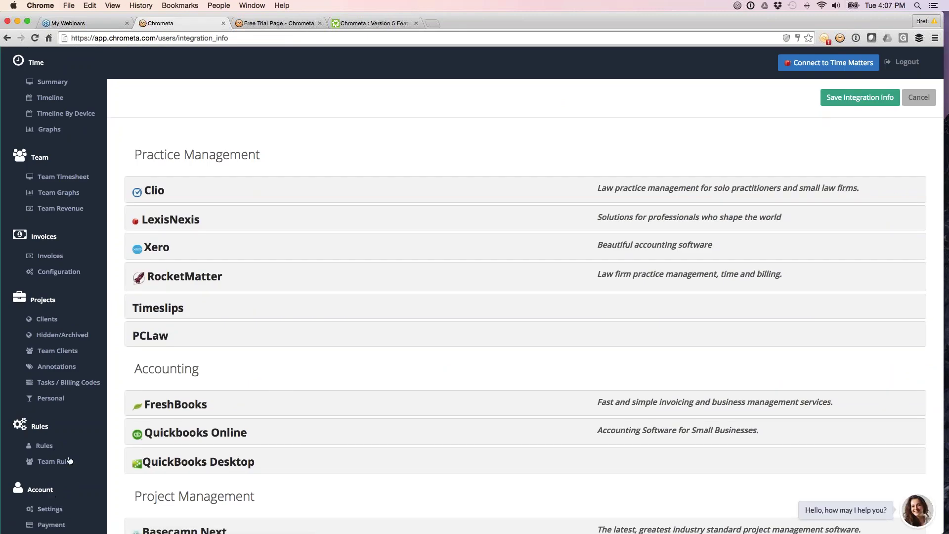
{"action": "scroll", "coordinate": [221, 155], "scroll_direction": "down", "scroll_amount": 2}
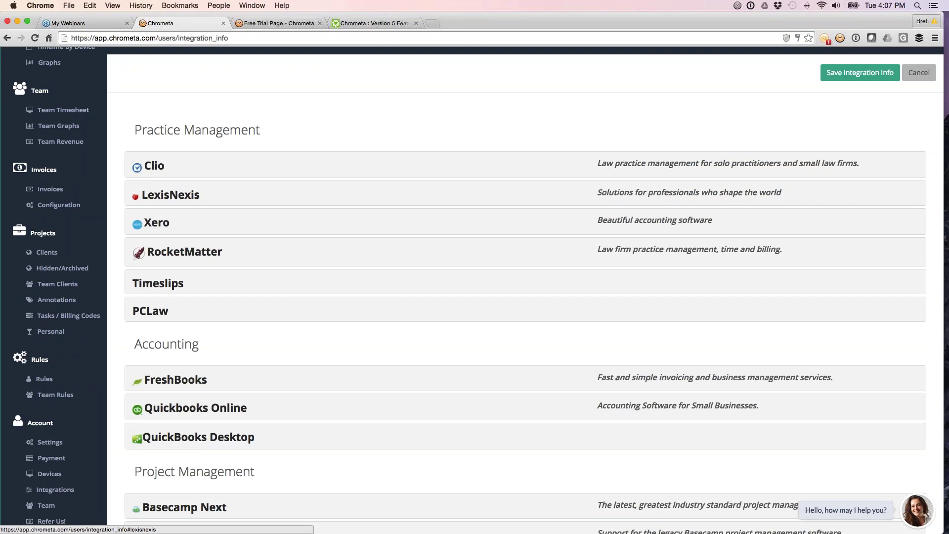
{"action": "scroll", "coordinate": [191, 214], "scroll_direction": "down", "scroll_amount": 3}
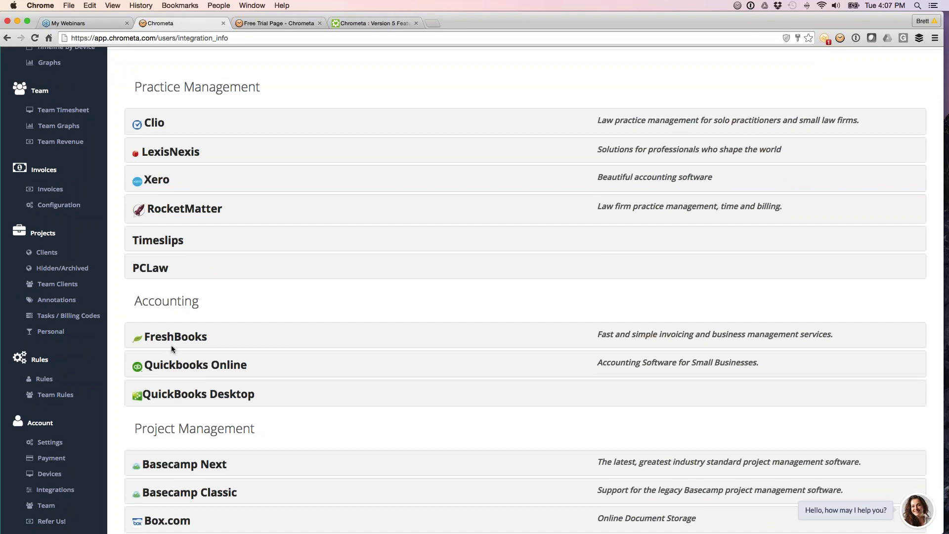
{"action": "scroll", "coordinate": [171, 346], "scroll_direction": "down", "scroll_amount": 3}
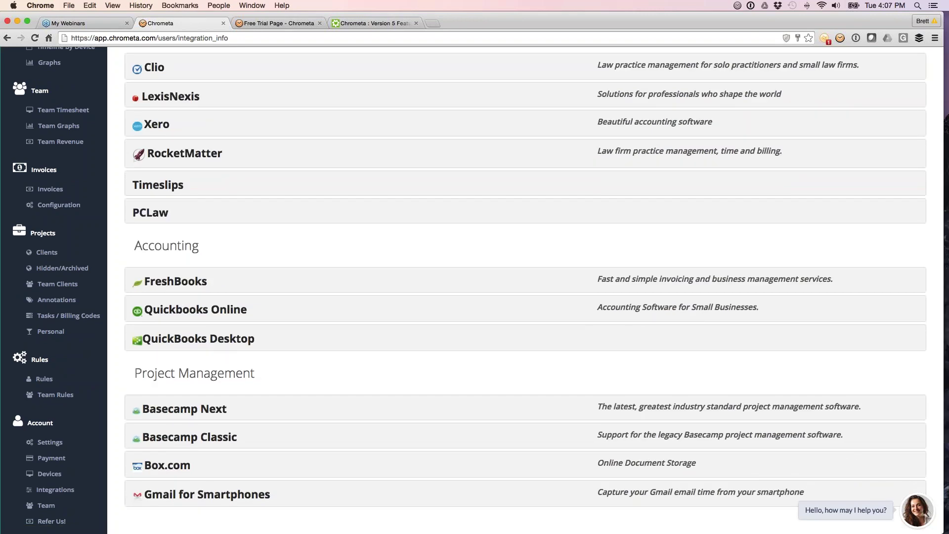
{"action": "scroll", "coordinate": [526, 292], "scroll_direction": "down", "scroll_amount": 1}
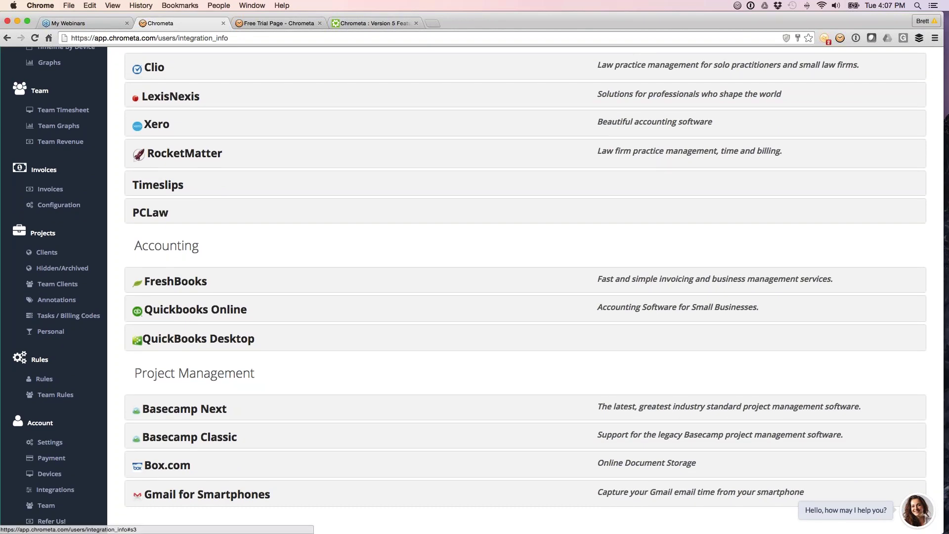
{"action": "scroll", "coordinate": [187, 500], "scroll_direction": "up", "scroll_amount": 5}
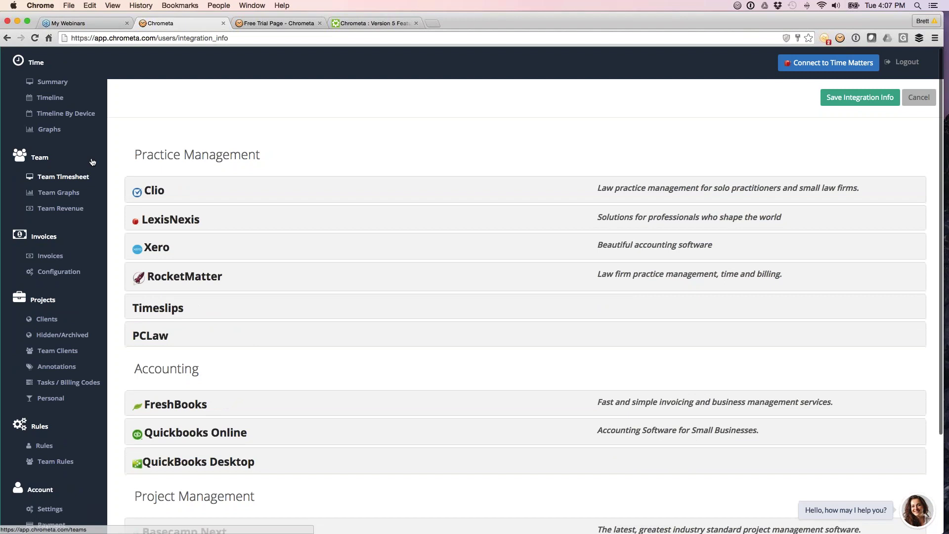
{"action": "left_click", "coordinate": [59, 84]}
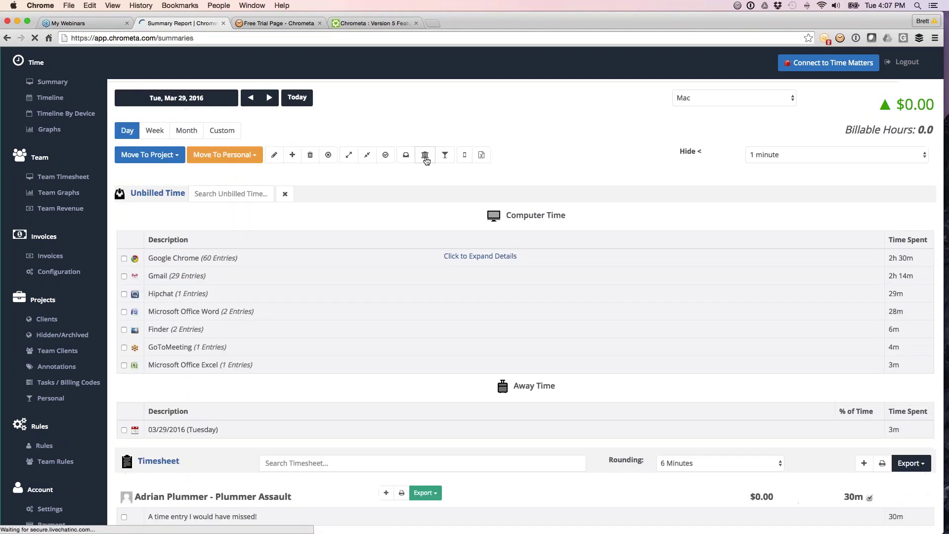
Switch the summary to the Samsung SM-N920V phone and expand its 9 Android text entries
{"action": "scroll", "coordinate": [480, 327], "scroll_direction": "down", "scroll_amount": 5}
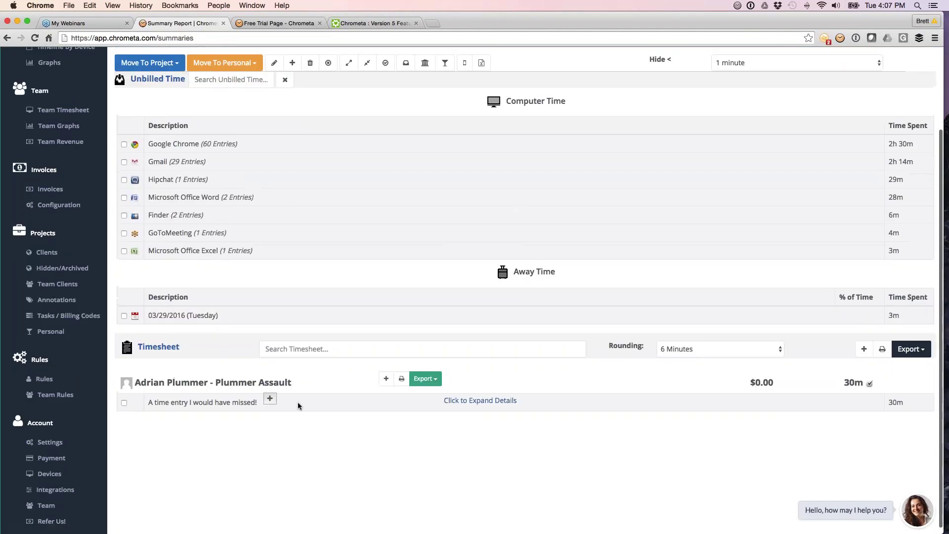
{"action": "left_click", "coordinate": [354, 400]}
{"action": "scroll", "coordinate": [354, 403], "scroll_direction": "down", "scroll_amount": 1}
{"action": "scroll", "coordinate": [354, 372], "scroll_direction": "down", "scroll_amount": 5}
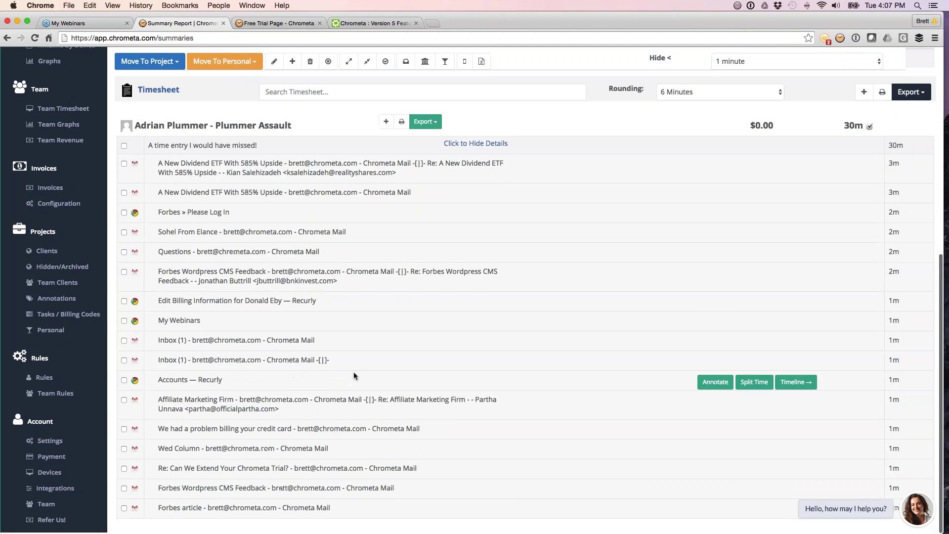
{"action": "scroll", "coordinate": [354, 372], "scroll_direction": "up", "scroll_amount": 10}
{"action": "left_click", "coordinate": [724, 98]}
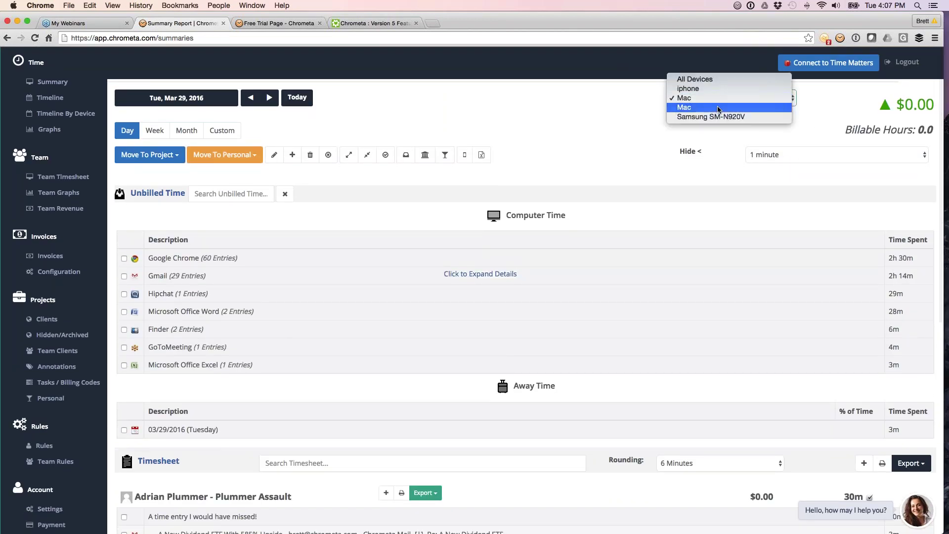
{"action": "left_click", "coordinate": [717, 117]}
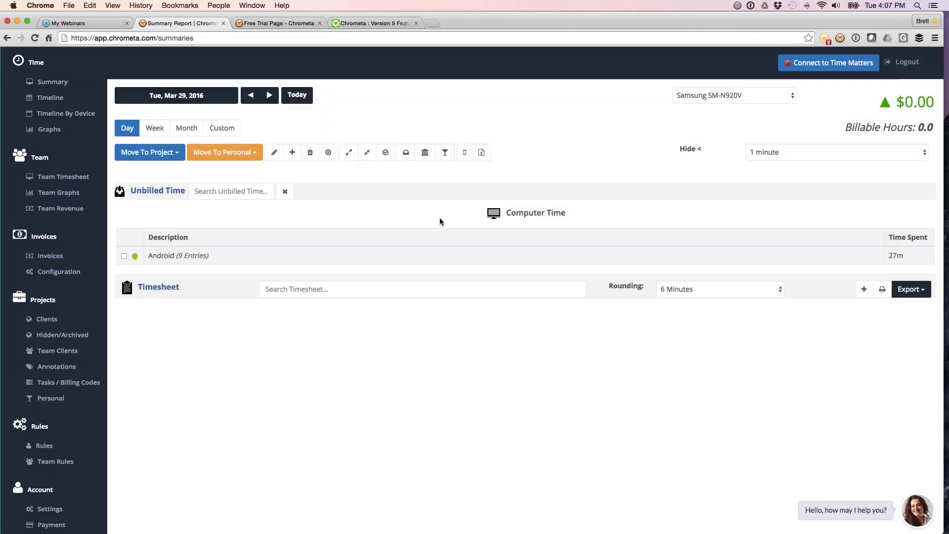
{"action": "left_click", "coordinate": [480, 255]}
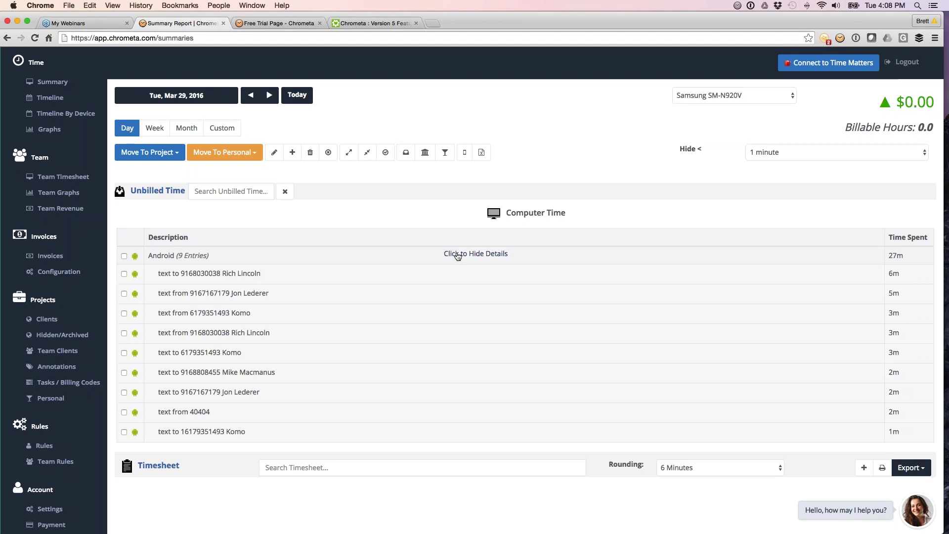
Select the first Android text entry and close the Move To Project list without categorizing it
{"action": "left_click", "coordinate": [124, 274]}
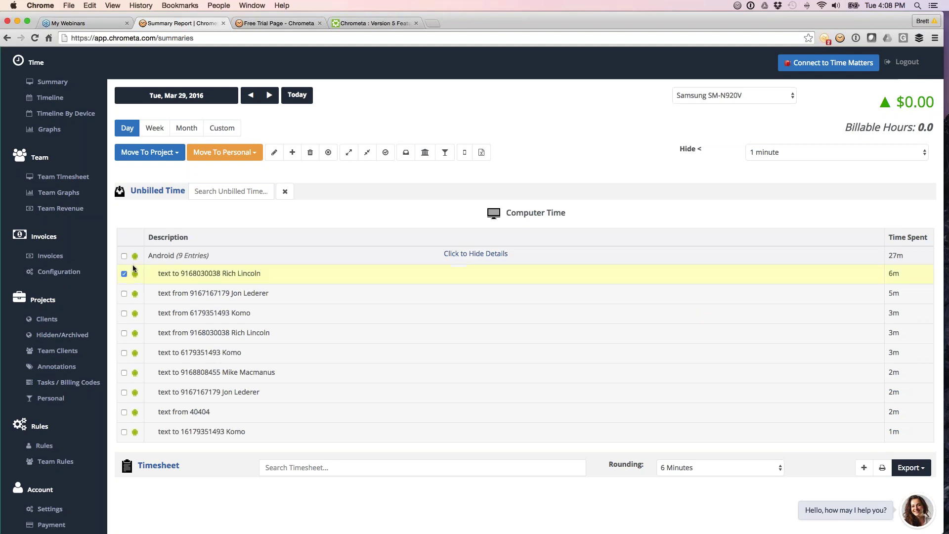
{"action": "left_click", "coordinate": [172, 158]}
{"action": "mouse_move", "coordinate": [227, 246]}
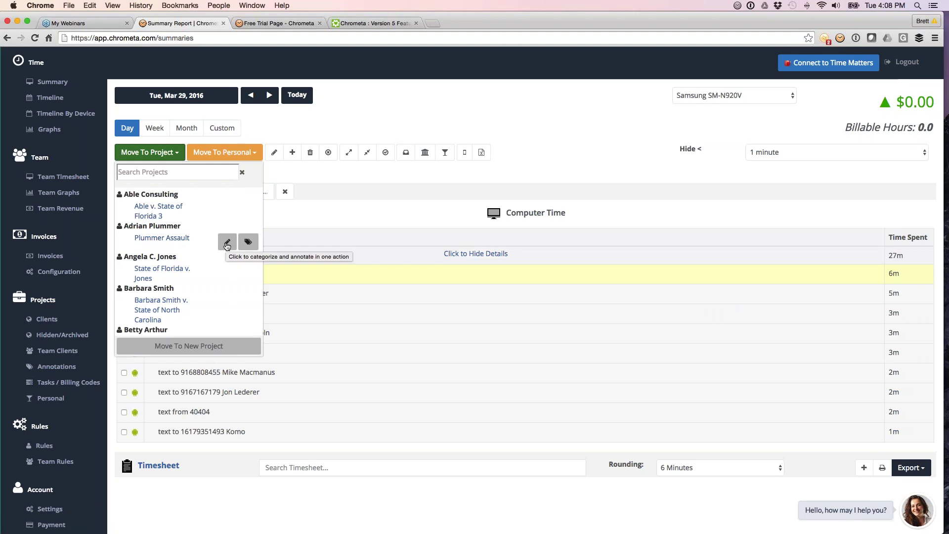
{"action": "left_click", "coordinate": [405, 170]}
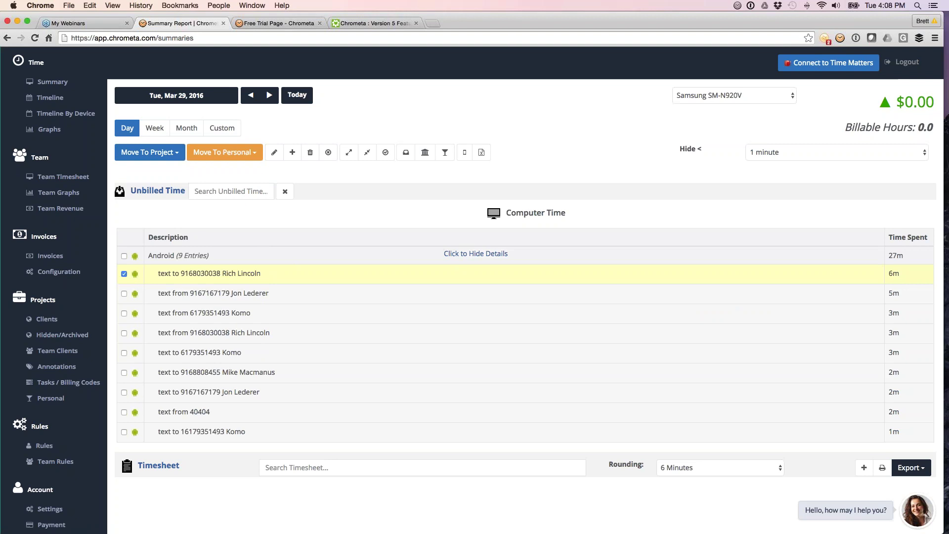
Go to the Integrations settings page from the sidebar
{"action": "scroll", "coordinate": [54, 514], "scroll_direction": "down", "scroll_amount": 2}
{"action": "left_click", "coordinate": [52, 490]}
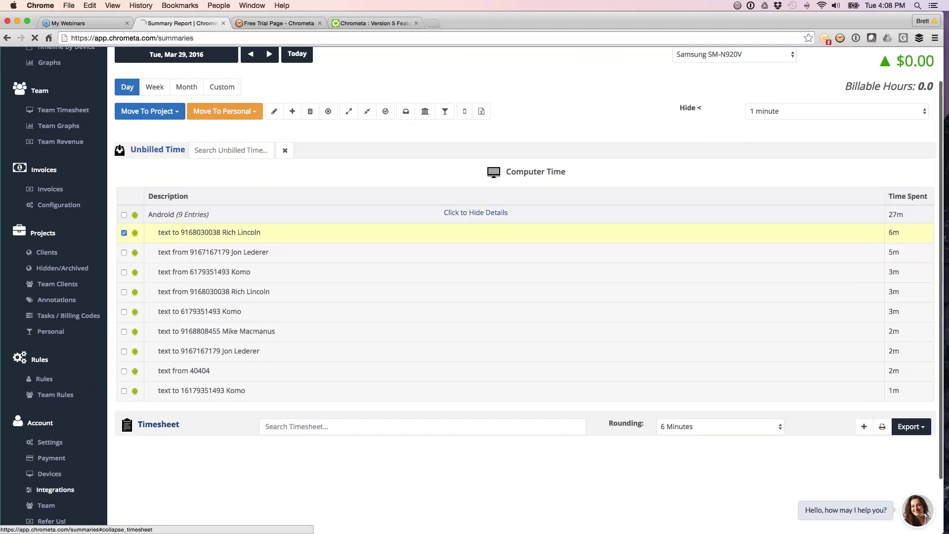
{"action": "scroll", "coordinate": [455, 237], "scroll_direction": "down", "scroll_amount": 4}
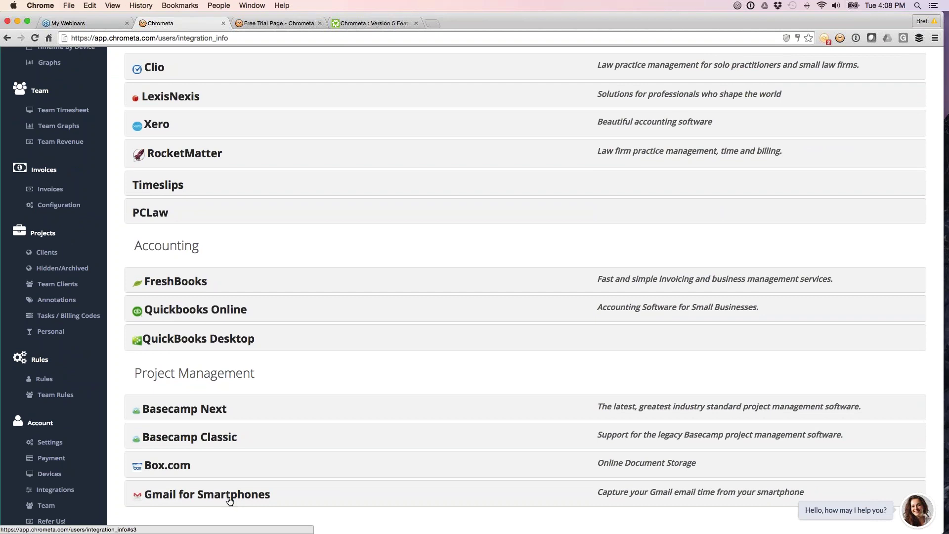
Expand Gmail for Smartphones to show each sent or read email counts as 2 minutes
{"action": "left_click", "coordinate": [230, 495]}
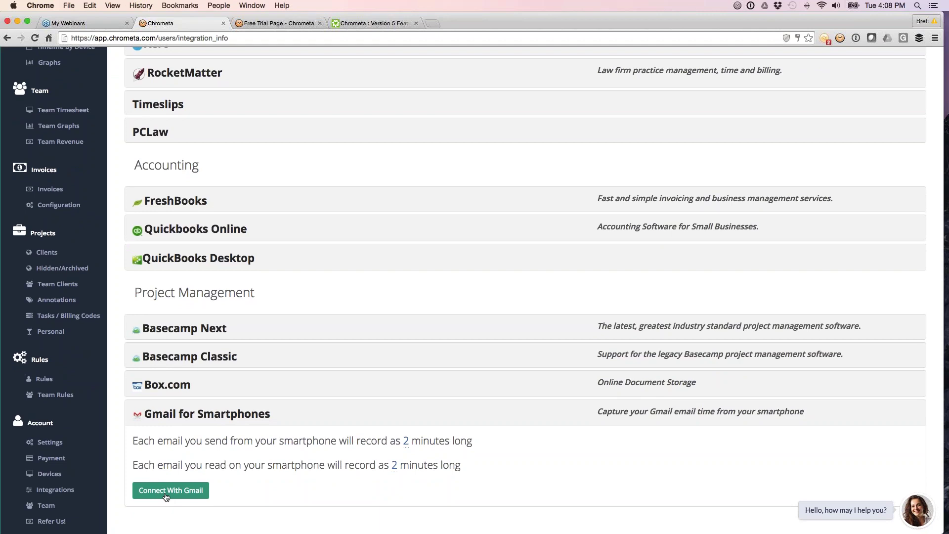
{"action": "scroll", "coordinate": [166, 497], "scroll_direction": "up", "scroll_amount": 5}
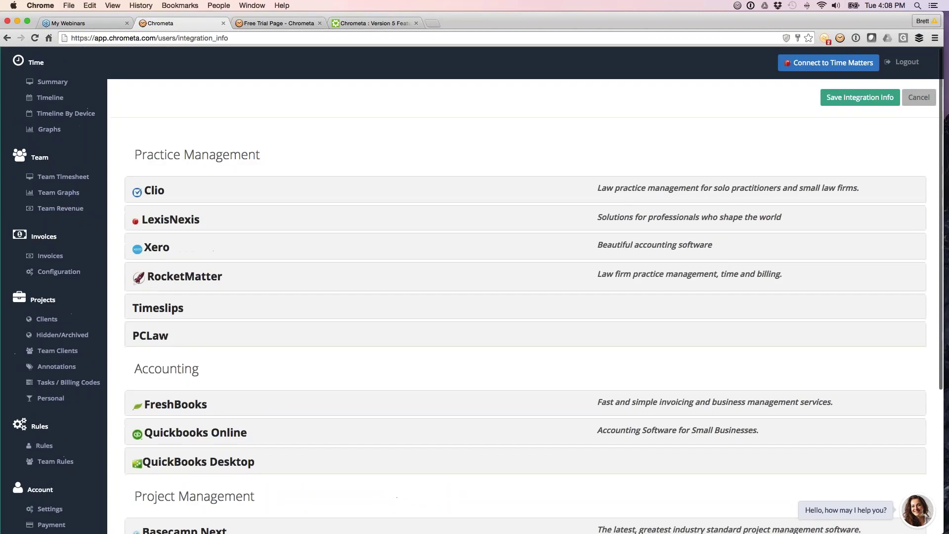
Show the Mac device's Summary report and expand Gmail's 29 individual mail entries
{"action": "left_click", "coordinate": [51, 92]}
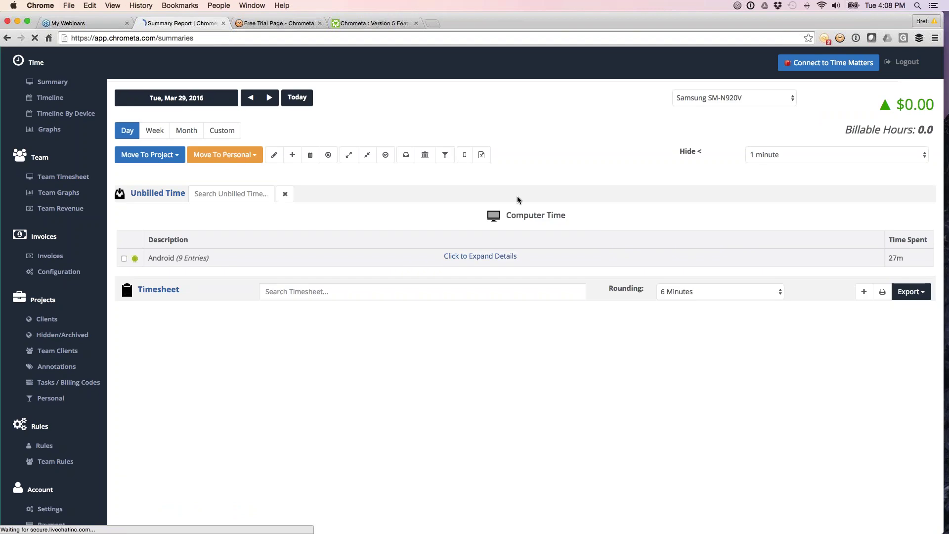
{"action": "left_click", "coordinate": [690, 100]}
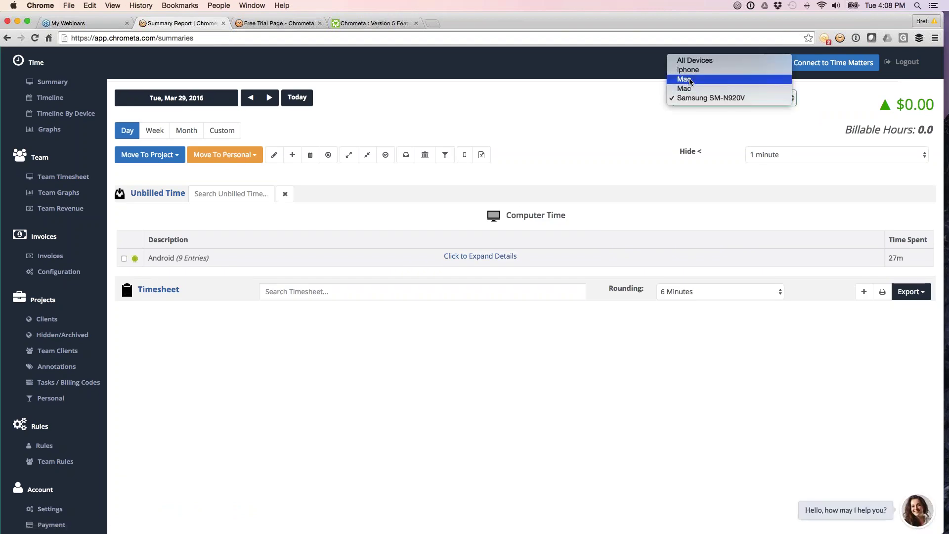
{"action": "left_click", "coordinate": [690, 82]}
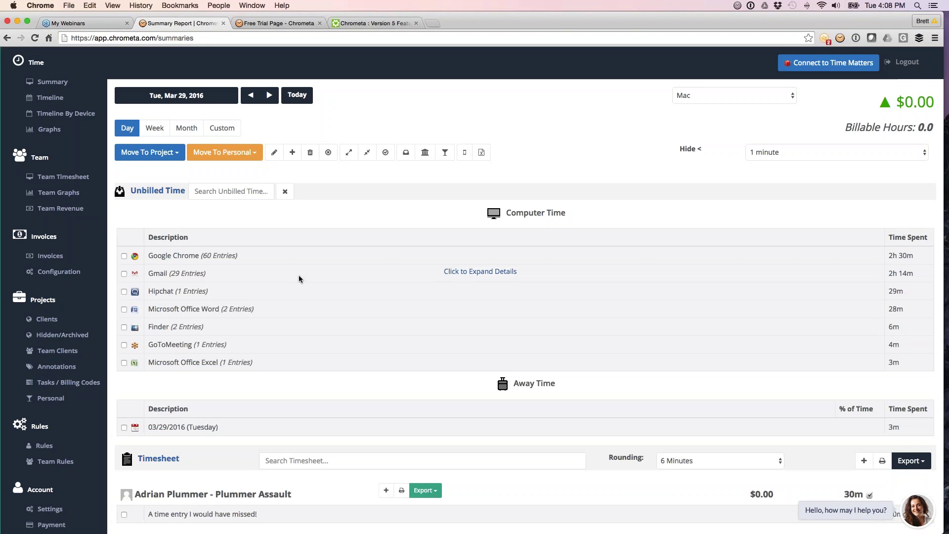
{"action": "left_click", "coordinate": [299, 275]}
{"action": "scroll", "coordinate": [298, 275], "scroll_direction": "down", "scroll_amount": 3}
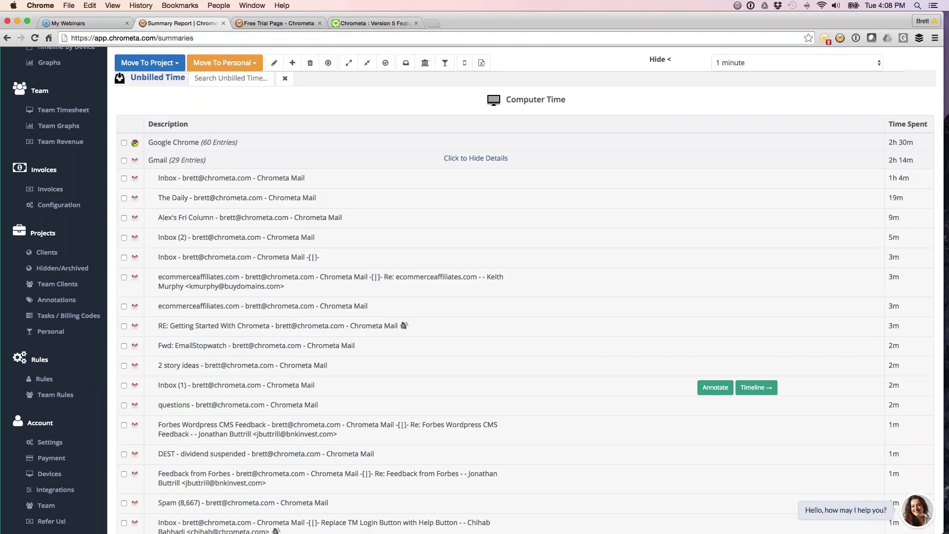
{"action": "scroll", "coordinate": [525, 297], "scroll_direction": "up", "scroll_amount": 3}
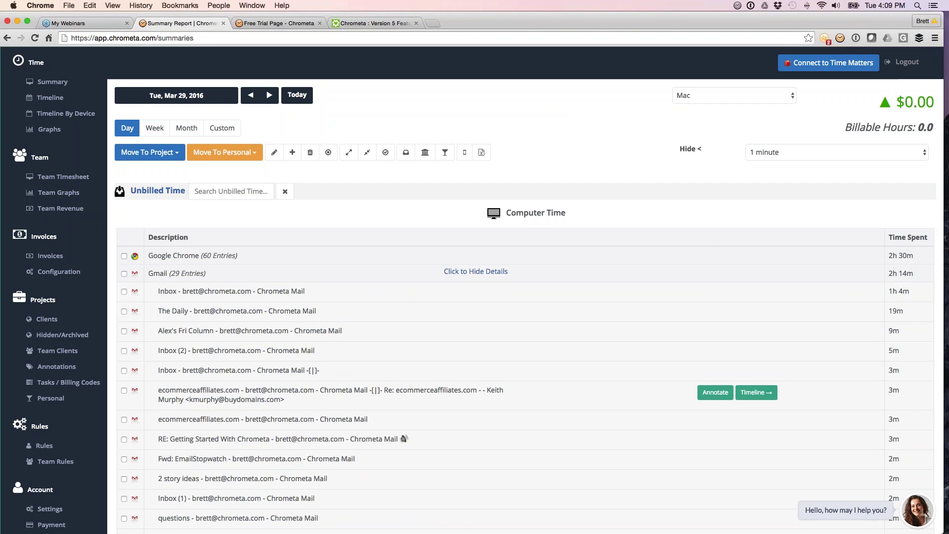
Draft a new rule sending entries with keyword 'Wallen' to Able v. State of Florida 3
{"action": "left_click", "coordinate": [45, 449]}
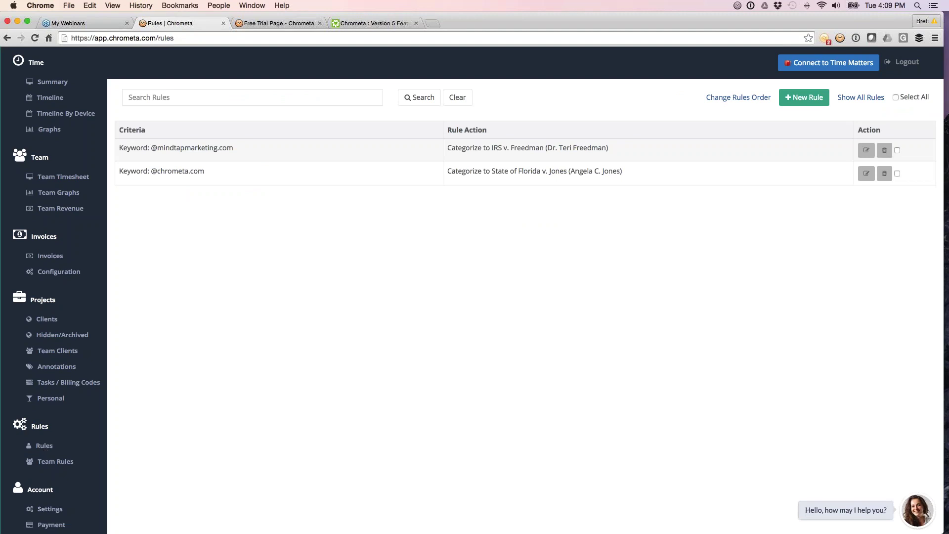
{"action": "left_click", "coordinate": [791, 99]}
{"action": "left_click", "coordinate": [436, 128]}
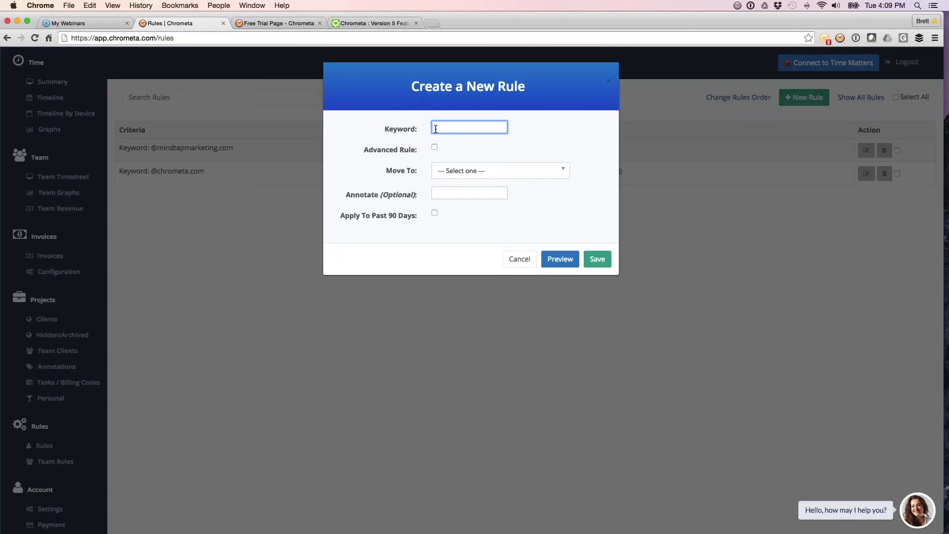
{"action": "type", "text": "Wallen"}
{"action": "left_click", "coordinate": [455, 169]}
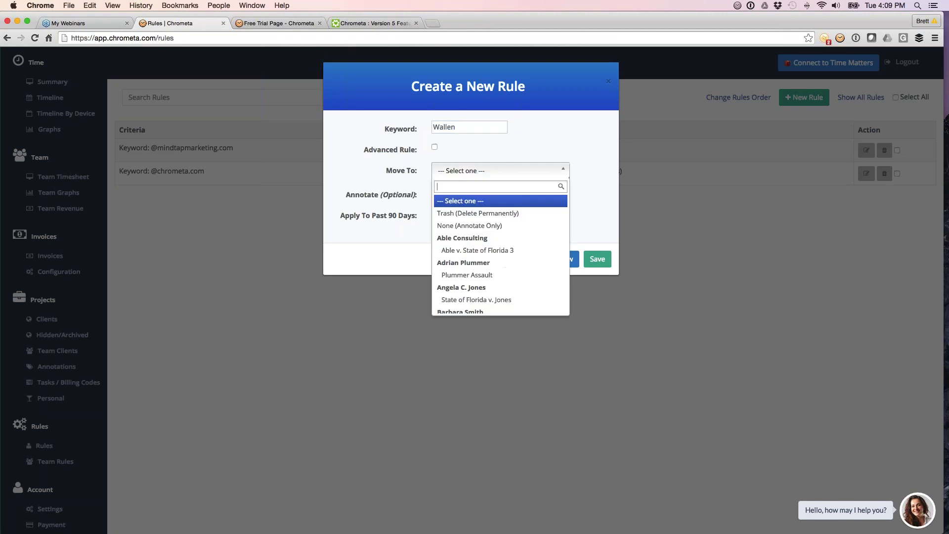
{"action": "left_click", "coordinate": [456, 251]}
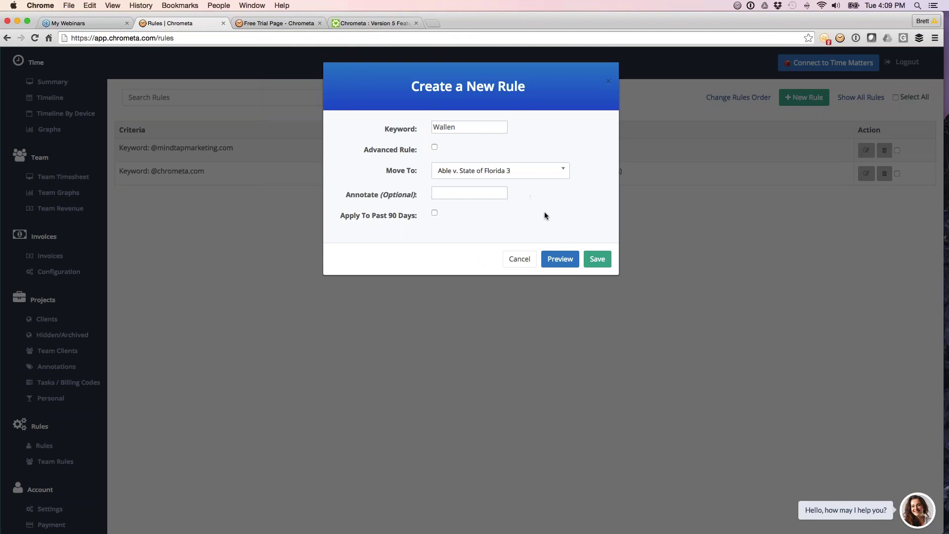
Preview the rule's matches, tick Apply To Past 90 Days, then discard the rule
{"action": "left_click", "coordinate": [560, 259]}
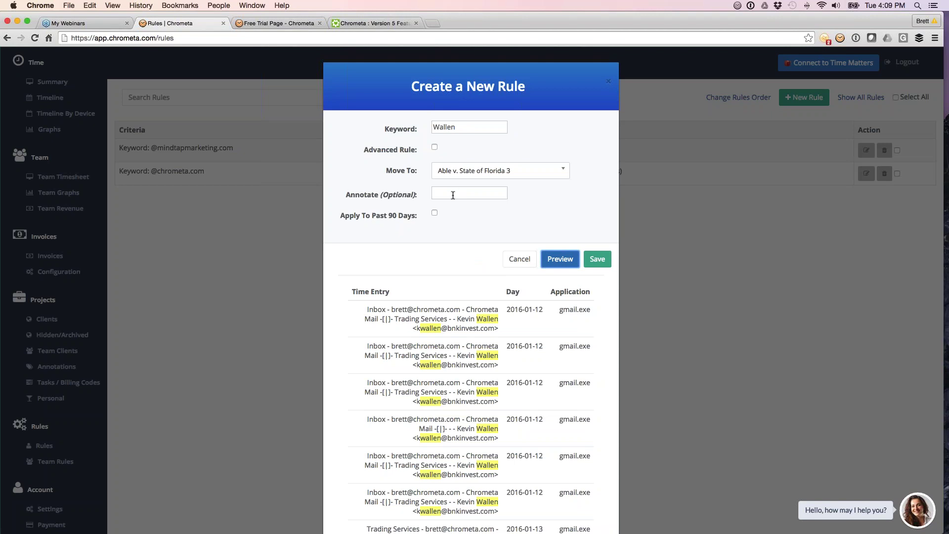
{"action": "left_click", "coordinate": [430, 213]}
{"action": "left_click", "coordinate": [515, 256]}
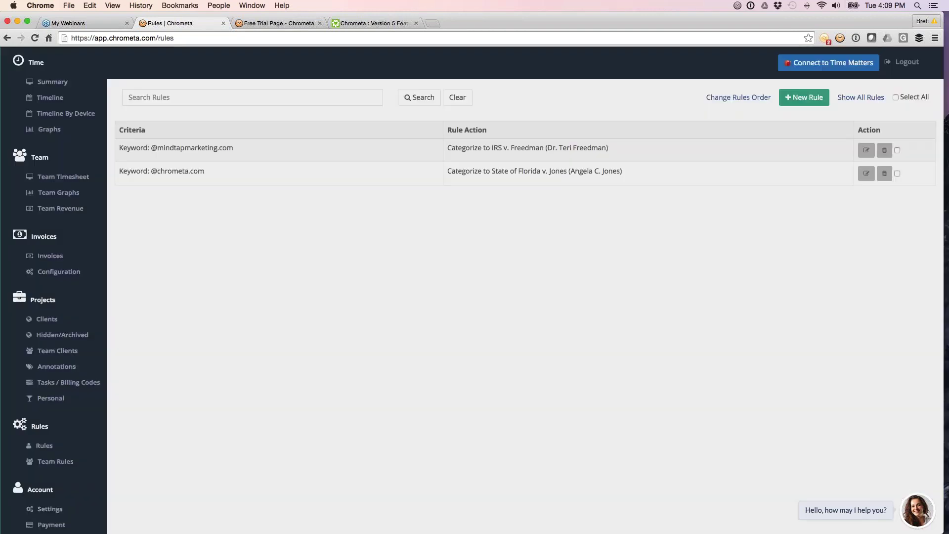
Turn on Highlight Uncategorized in the timeline, review the 9:00 am None rows, then view the feature forum
{"action": "left_click", "coordinate": [65, 103]}
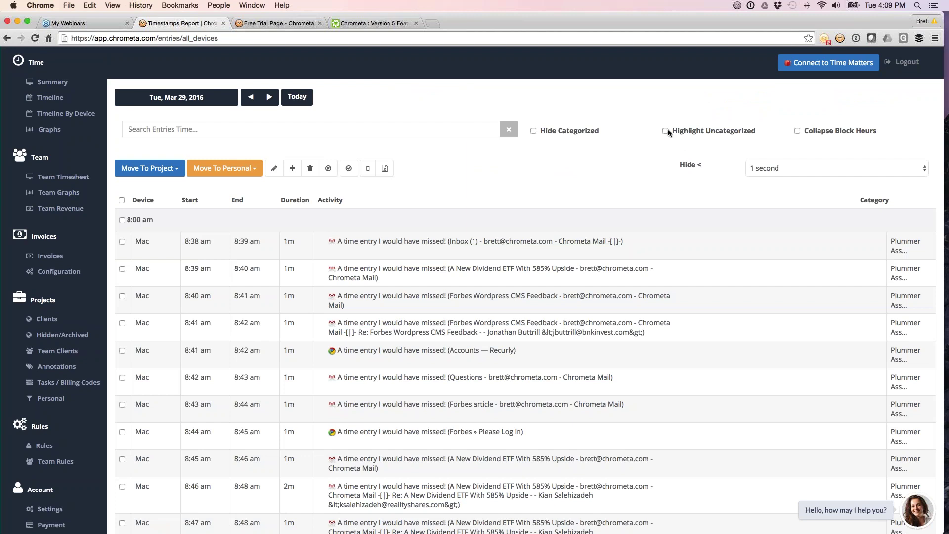
{"action": "scroll", "coordinate": [650, 382], "scroll_direction": "down", "scroll_amount": 10}
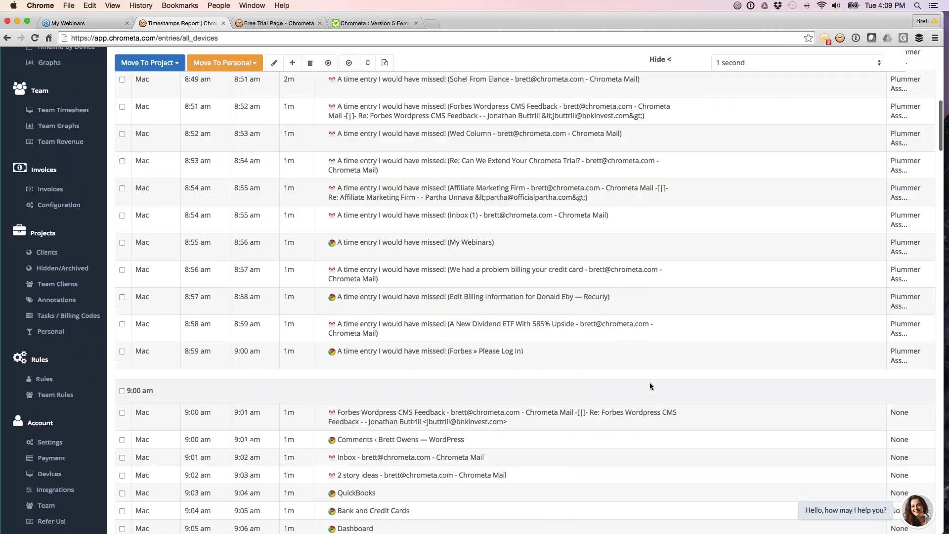
{"action": "scroll", "coordinate": [649, 382], "scroll_direction": "up", "scroll_amount": 10}
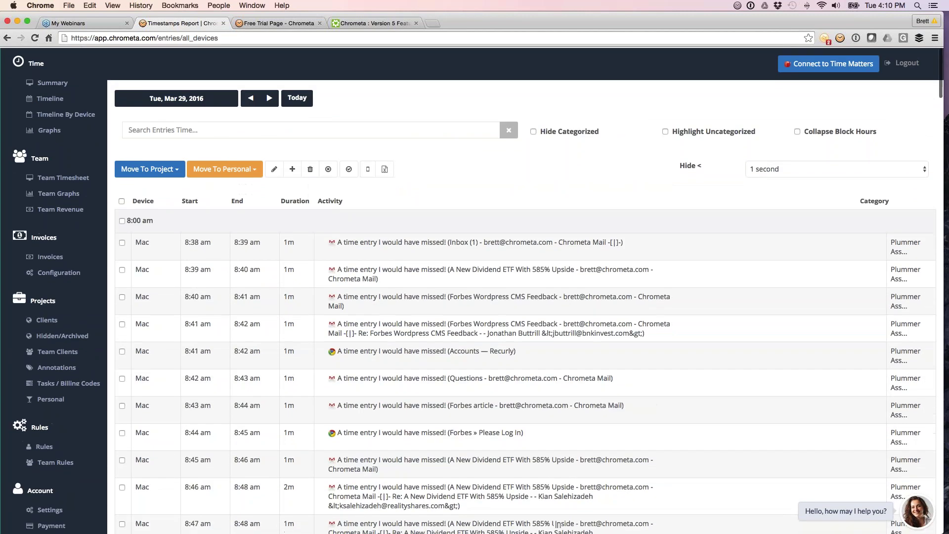
{"action": "left_click", "coordinate": [665, 131]}
{"action": "scroll", "coordinate": [651, 227], "scroll_direction": "down", "scroll_amount": 8}
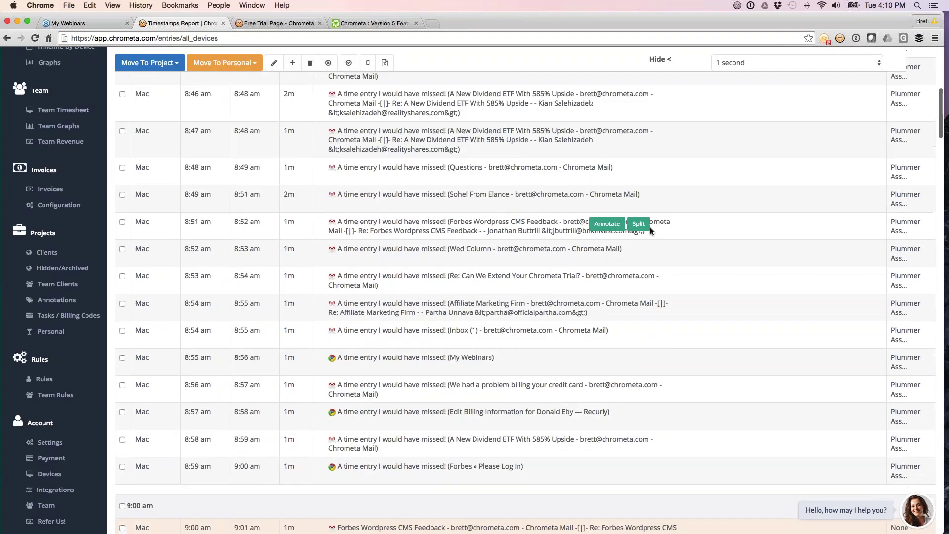
{"action": "scroll", "coordinate": [651, 228], "scroll_direction": "down", "scroll_amount": 2}
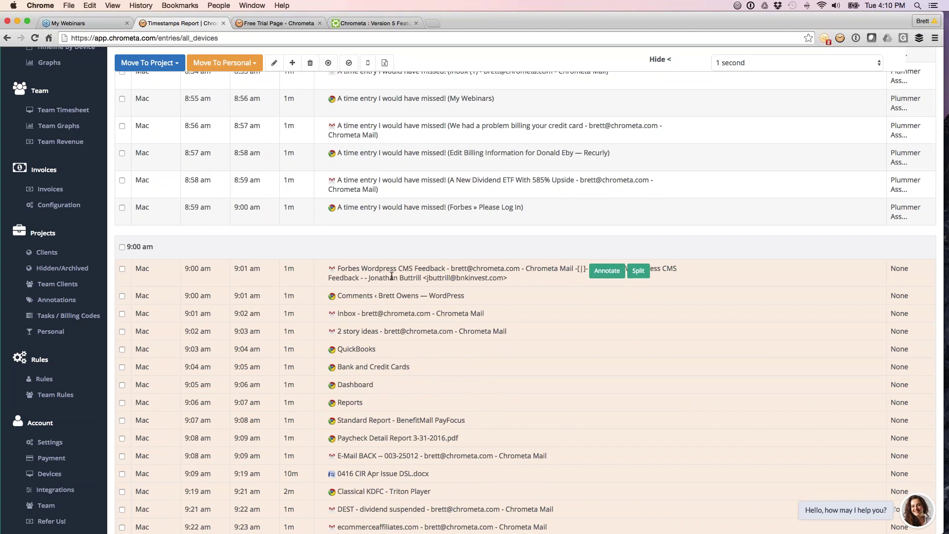
{"action": "left_click", "coordinate": [352, 23]}
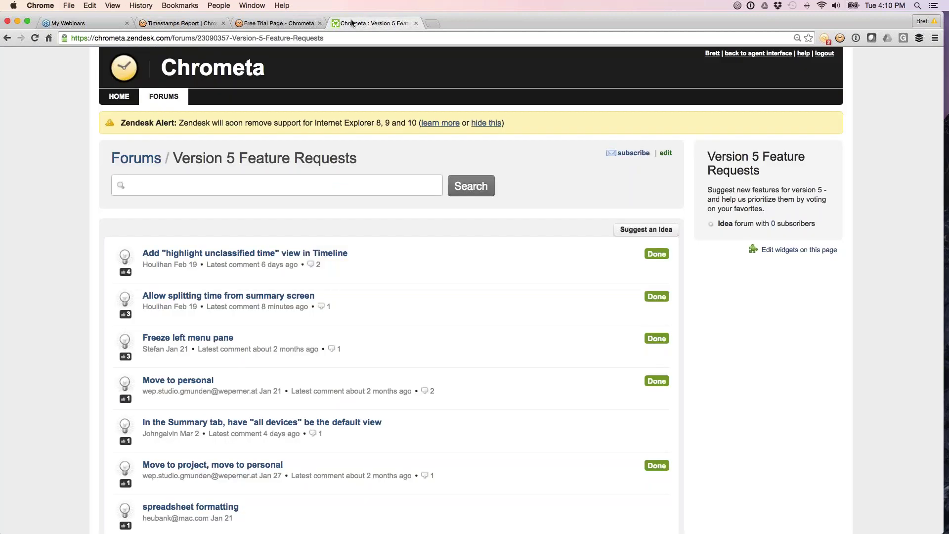
{"action": "left_click", "coordinate": [279, 254]}
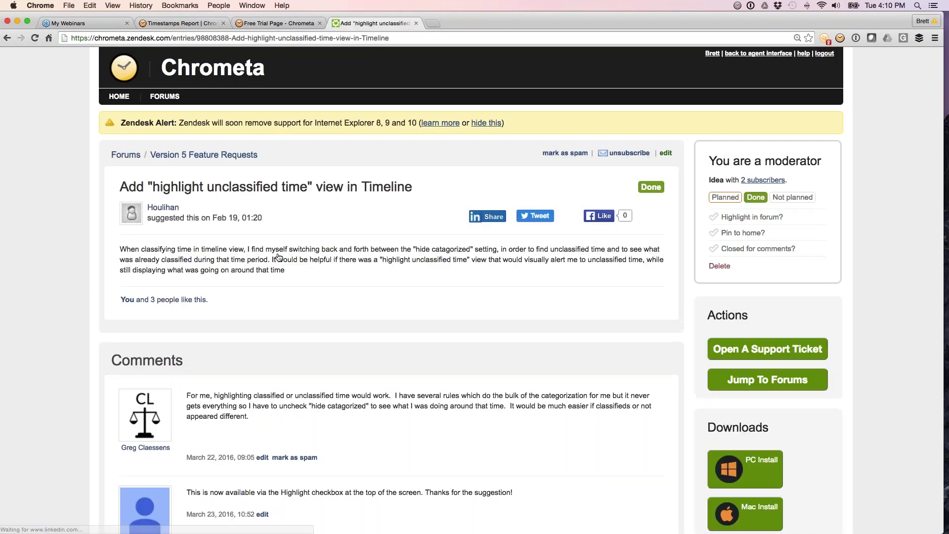
{"action": "scroll", "coordinate": [278, 257], "scroll_direction": "down", "scroll_amount": 2}
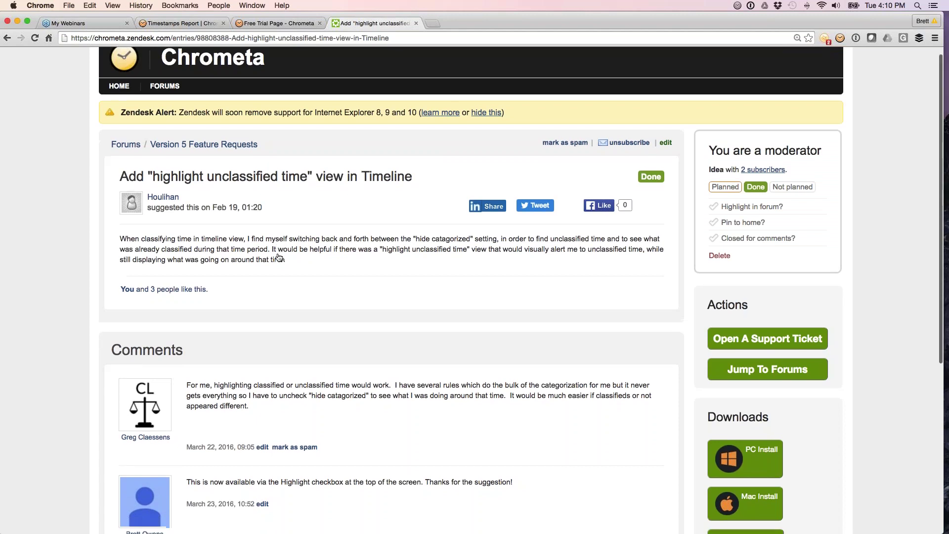
{"action": "left_click", "coordinate": [11, 40]}
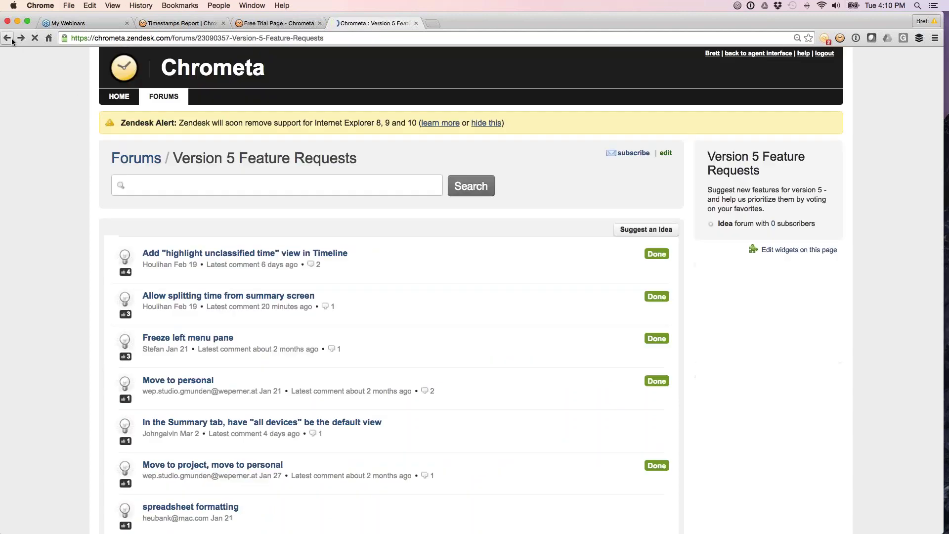
{"action": "left_click", "coordinate": [92, 35]}
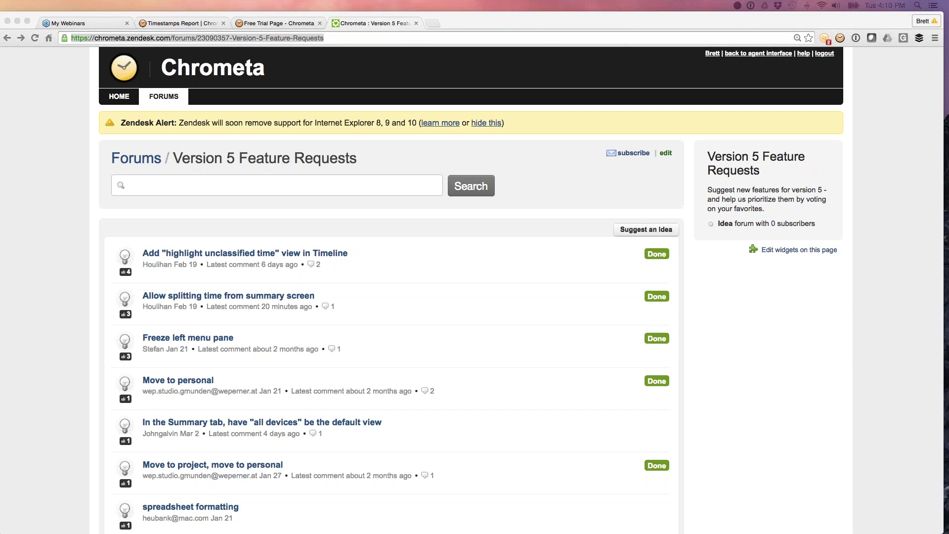
{"action": "scroll", "coordinate": [315, 235], "scroll_direction": "down", "scroll_amount": 3}
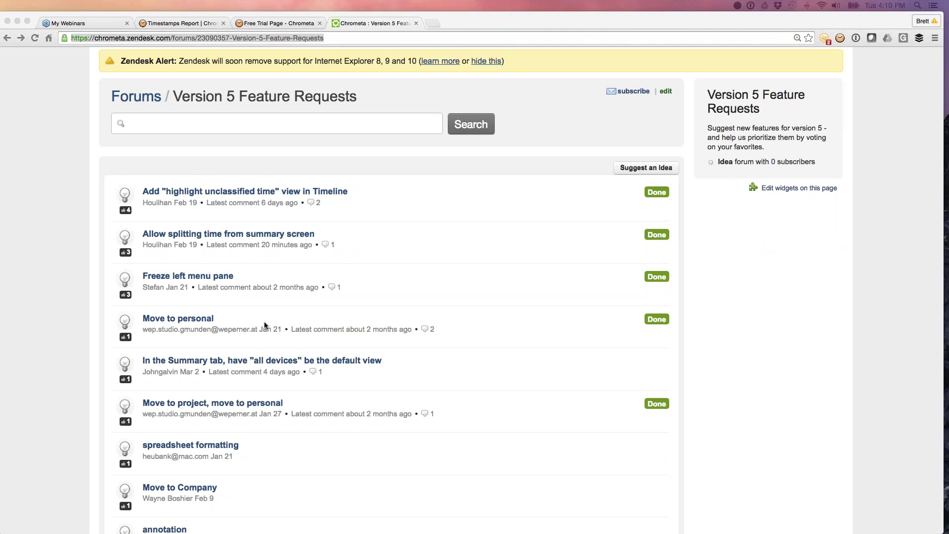
{"action": "scroll", "coordinate": [262, 324], "scroll_direction": "up", "scroll_amount": 3}
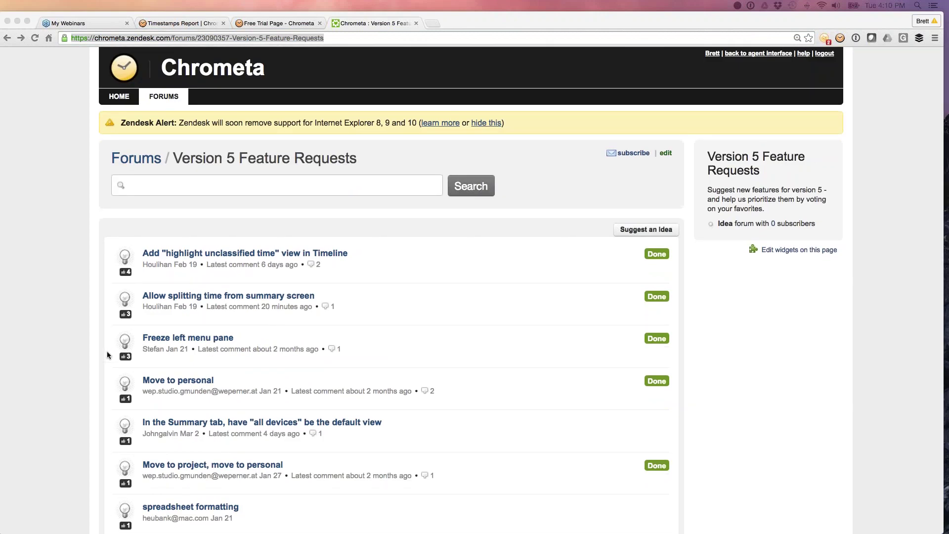
{"action": "scroll", "coordinate": [635, 312], "scroll_direction": "down", "scroll_amount": 7}
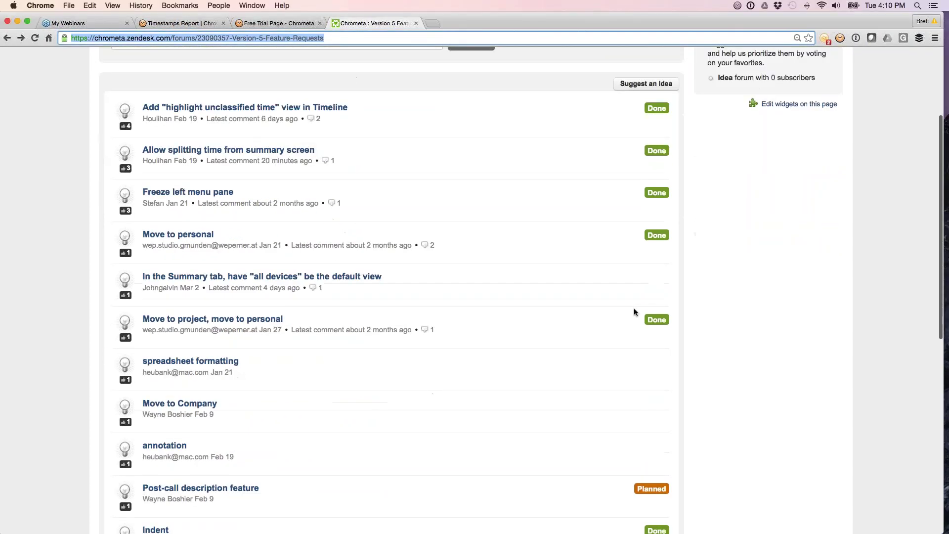
{"action": "scroll", "coordinate": [635, 312], "scroll_direction": "up", "scroll_amount": 6}
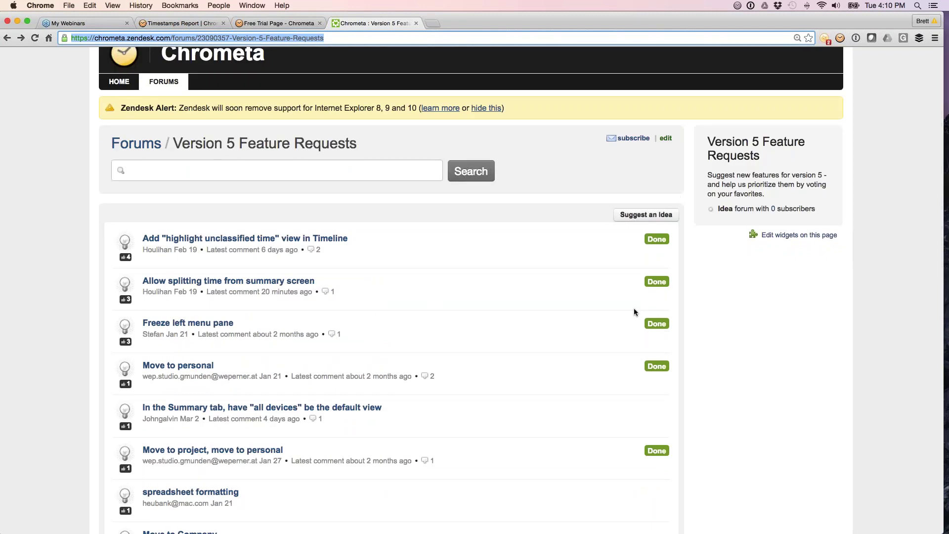
{"action": "left_click", "coordinate": [202, 25]}
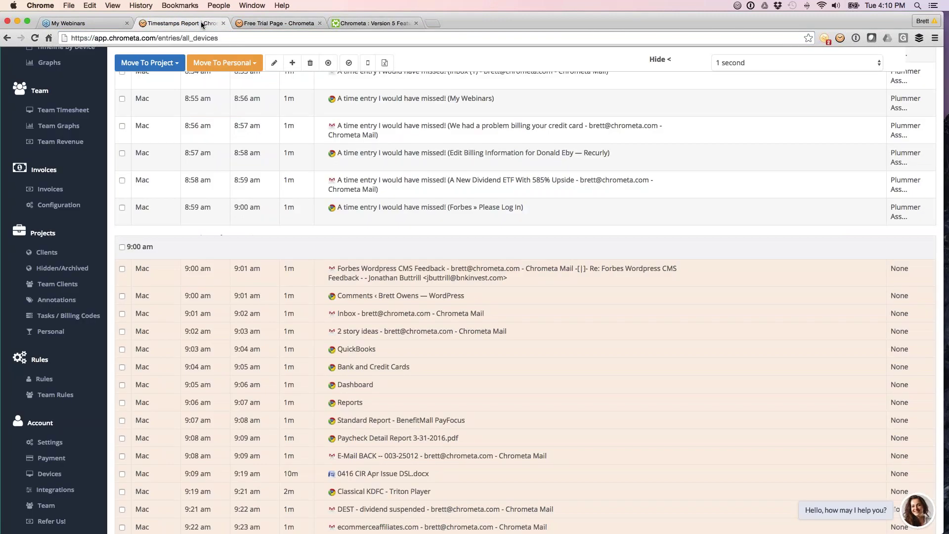
View the free trial page's Windows, Mac, Android and iOS downloads and select its URL
{"action": "left_click", "coordinate": [287, 23]}
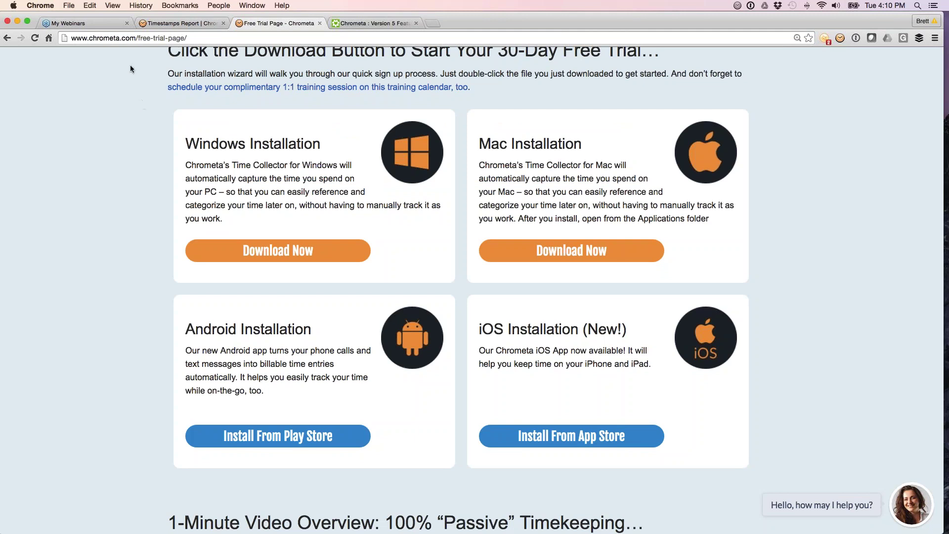
{"action": "left_click", "coordinate": [129, 39]}
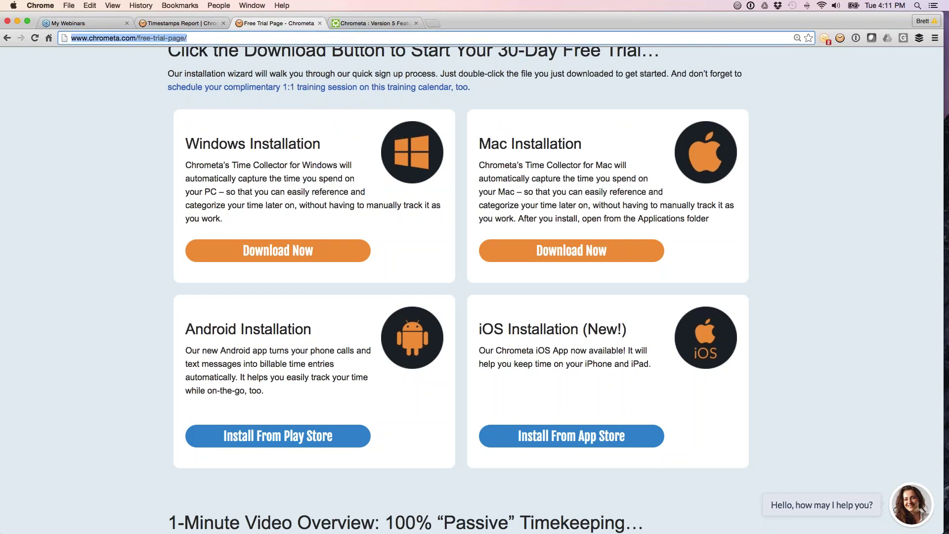
{"action": "key", "text": "super+Tab"}
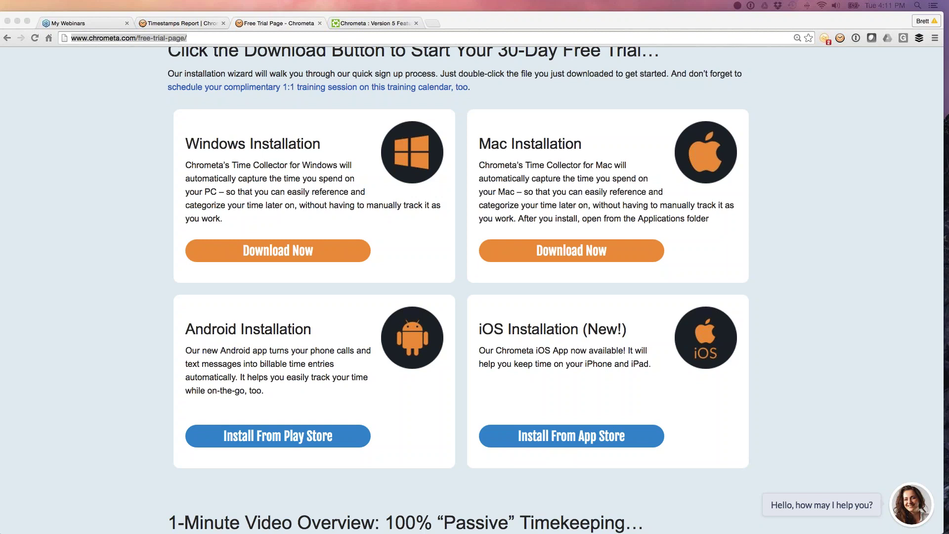
{"action": "left_click", "coordinate": [204, 24]}
Set the Summary timesheet to the whole month of March 2016 and expand Tabs3 Time Entry details
{"action": "scroll", "coordinate": [52, 86], "scroll_direction": "up", "scroll_amount": 10}
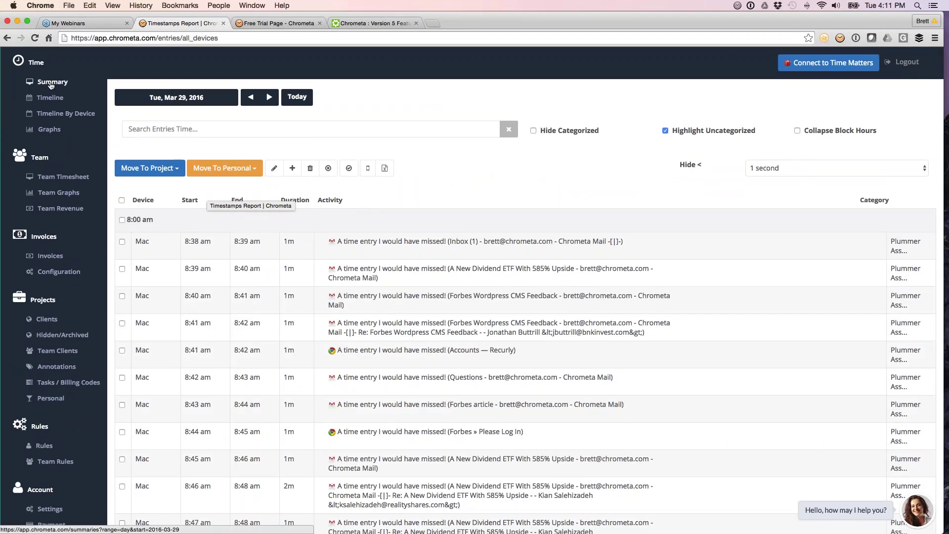
{"action": "left_click", "coordinate": [66, 83]}
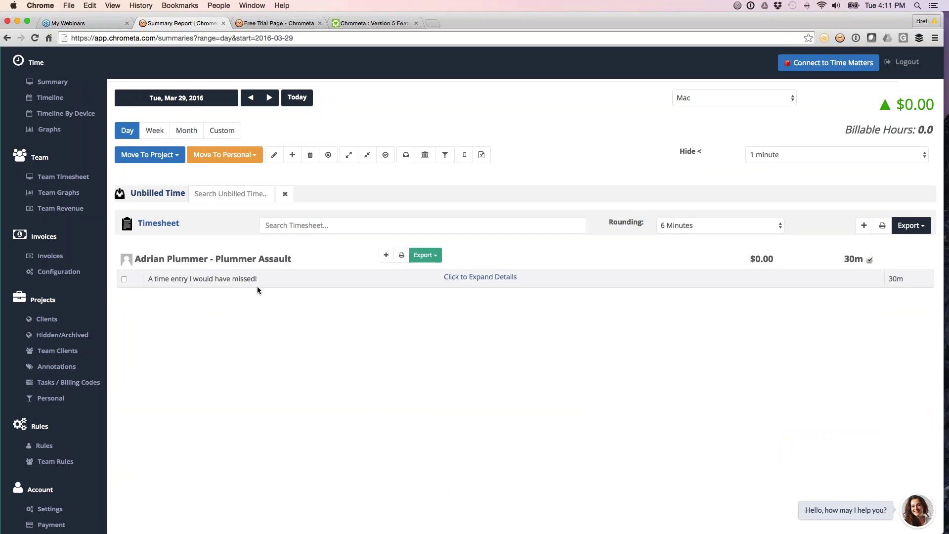
{"action": "left_click", "coordinate": [154, 130]}
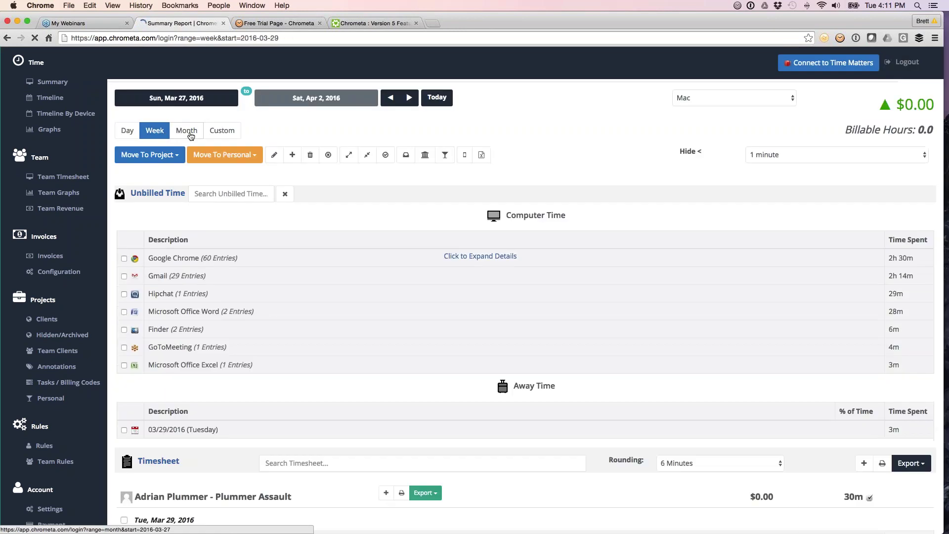
{"action": "left_click", "coordinate": [186, 130]}
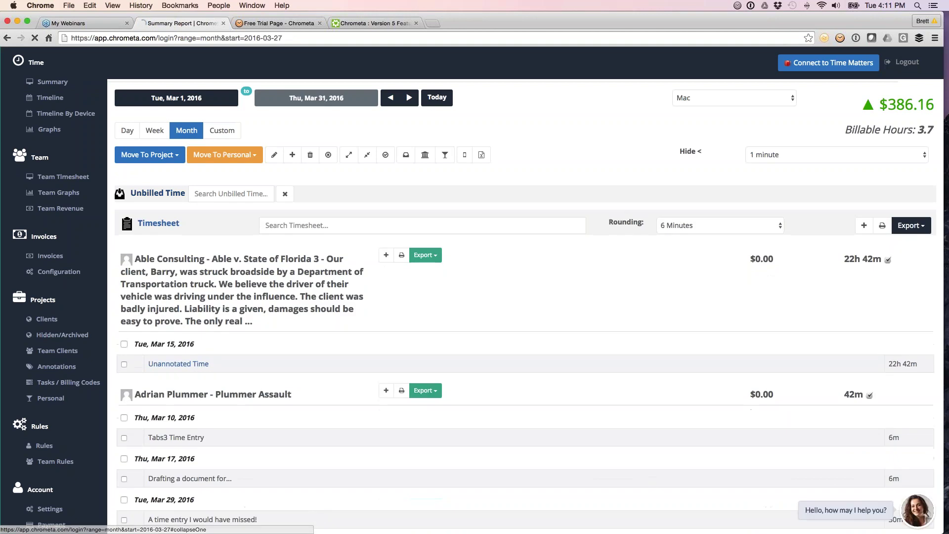
{"action": "scroll", "coordinate": [764, 310], "scroll_direction": "down", "scroll_amount": 3}
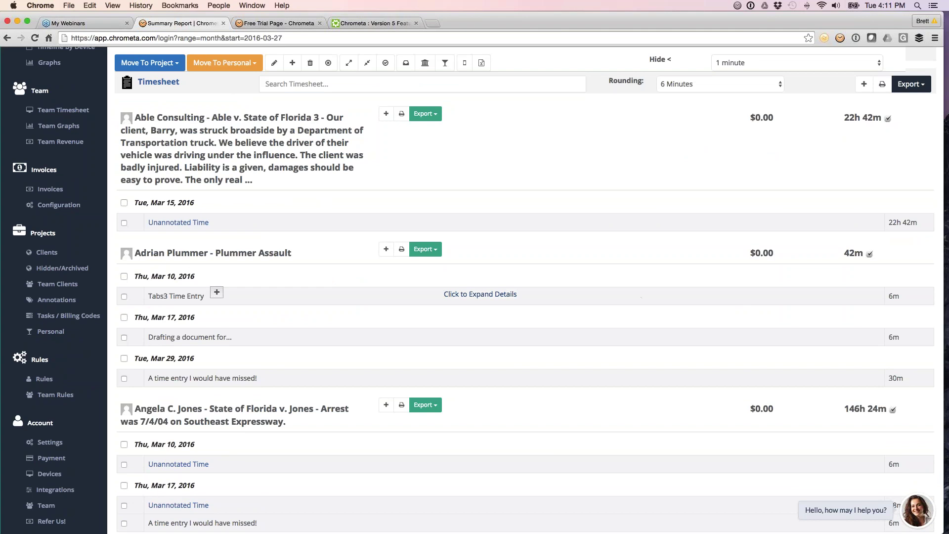
{"action": "left_click", "coordinate": [216, 292]}
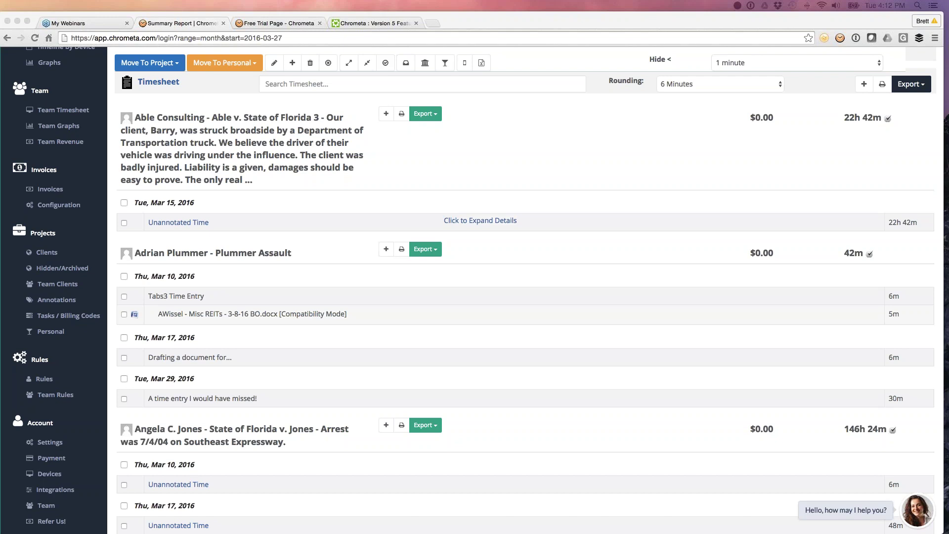
Load chrometa.com in a new tab and open the Contact Us page down to the address
{"action": "left_click", "coordinate": [433, 22]}
{"action": "type", "text": "chrom"}
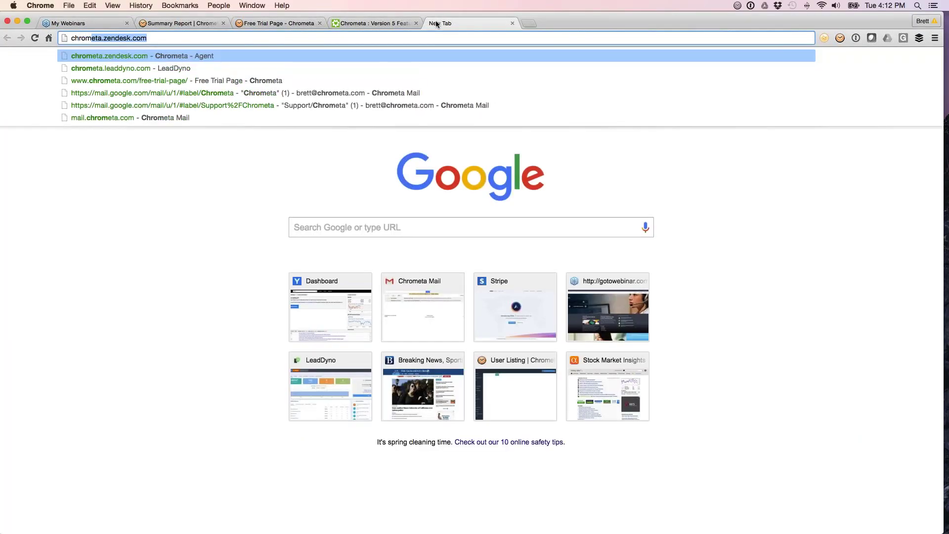
{"action": "type", "text": "eta.com"}
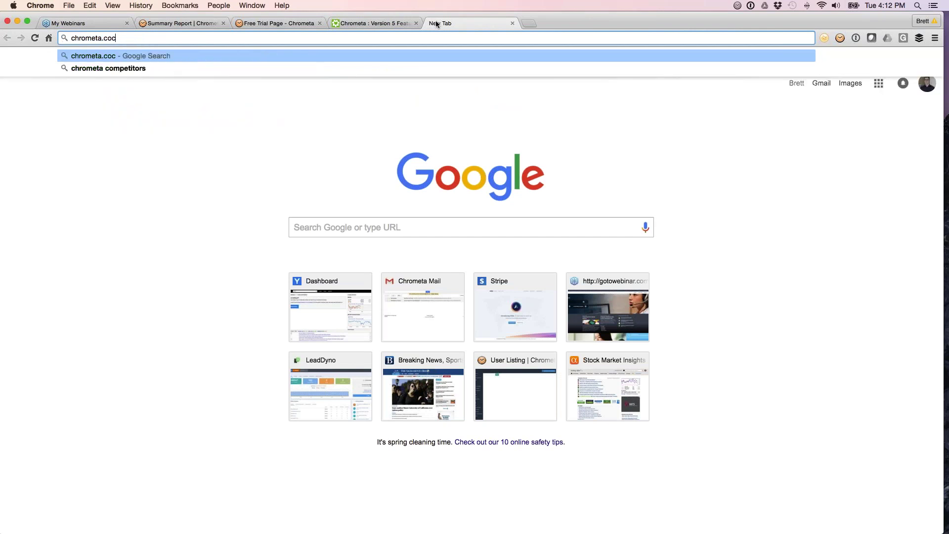
{"action": "key", "text": "Return"}
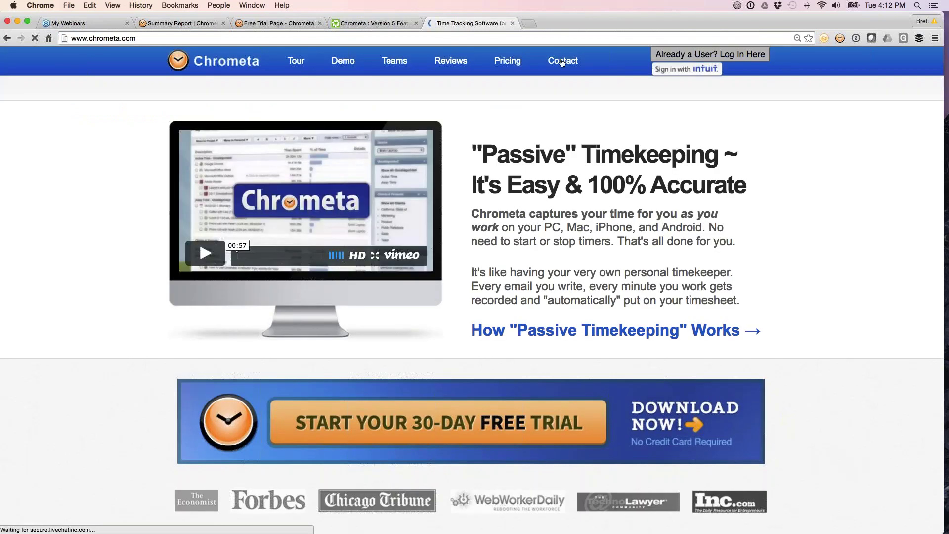
{"action": "left_click", "coordinate": [562, 61]}
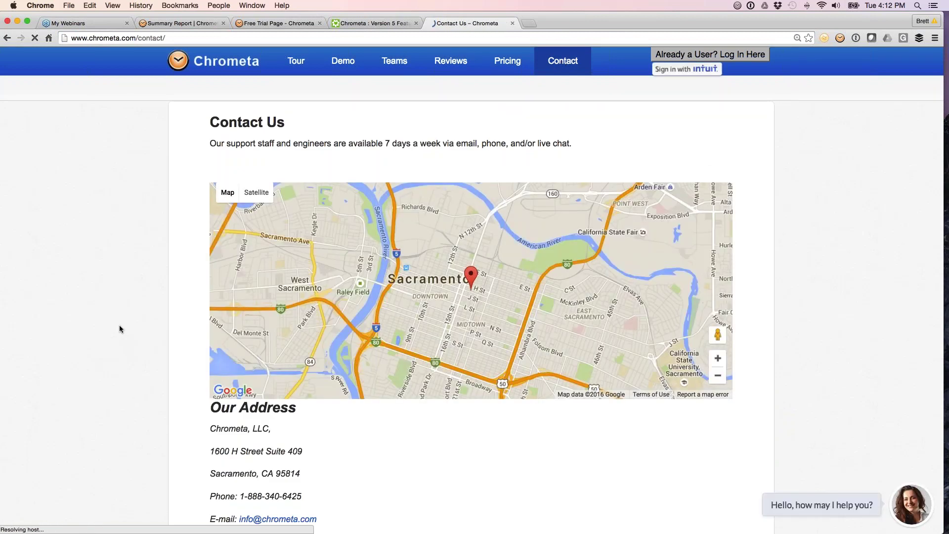
{"action": "scroll", "coordinate": [120, 325], "scroll_direction": "down", "scroll_amount": 2}
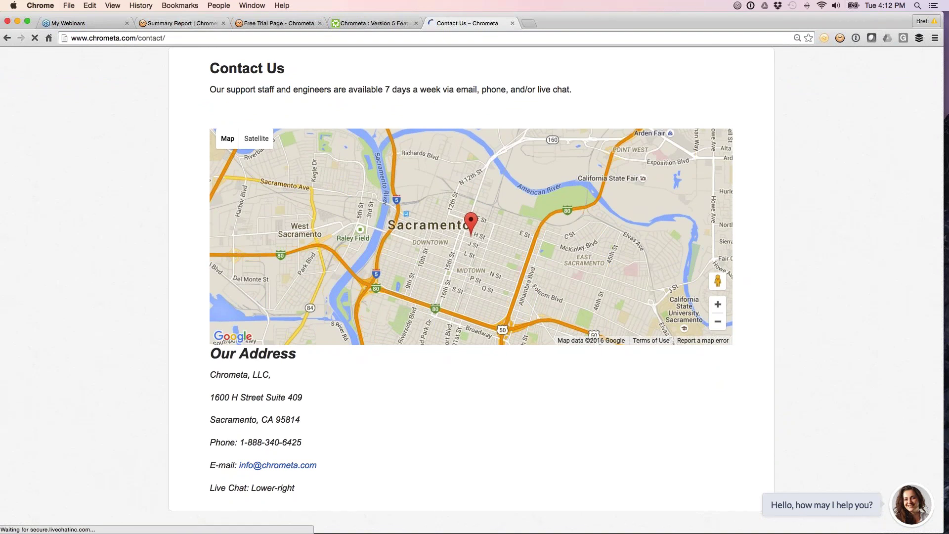
Glance back at the summary timesheet, then return to the Contact Us page
{"action": "key", "text": "super+2"}
{"action": "scroll", "coordinate": [745, 430], "scroll_direction": "down", "scroll_amount": 4}
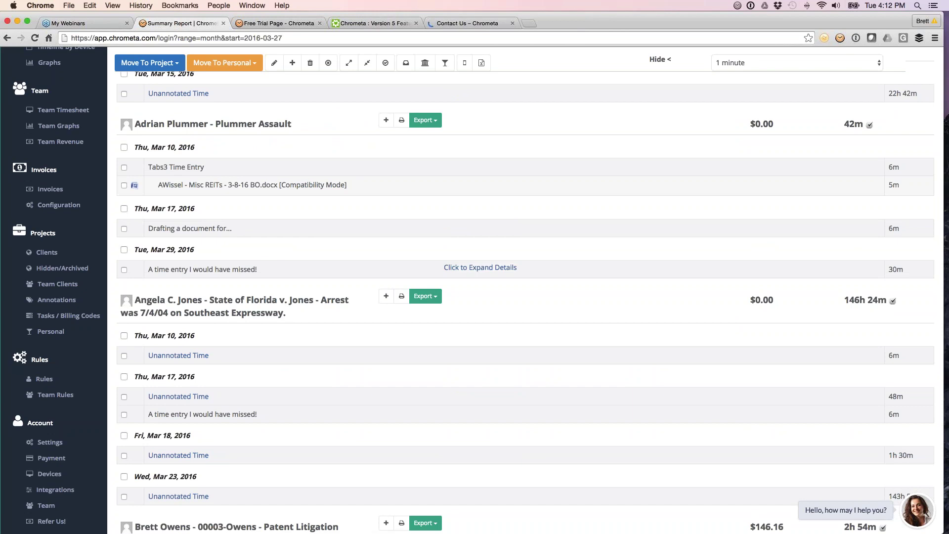
{"action": "key", "text": "super+5"}
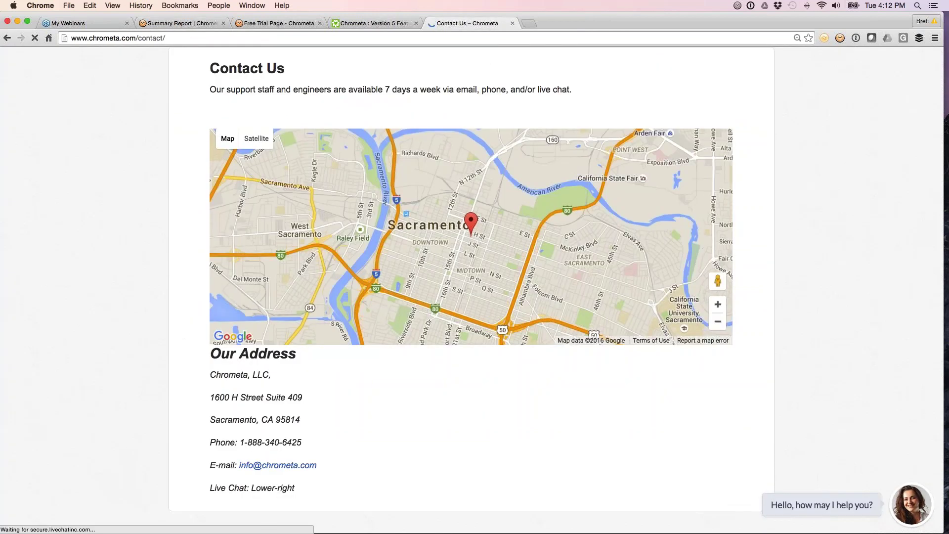